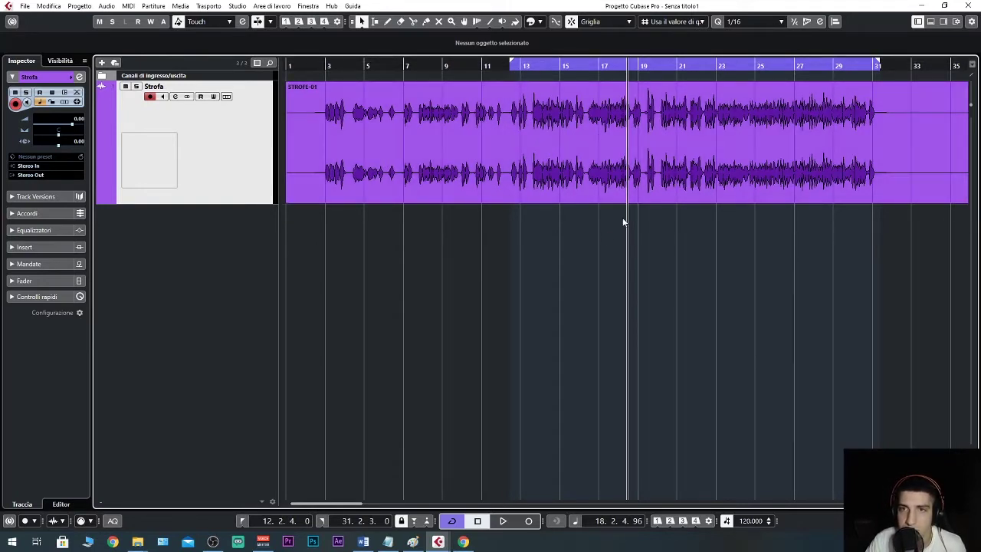
Step: Audition the Strofa vocal briefly and load FabFilter Pro-Q 2 into the track's first insert slot
key("space")
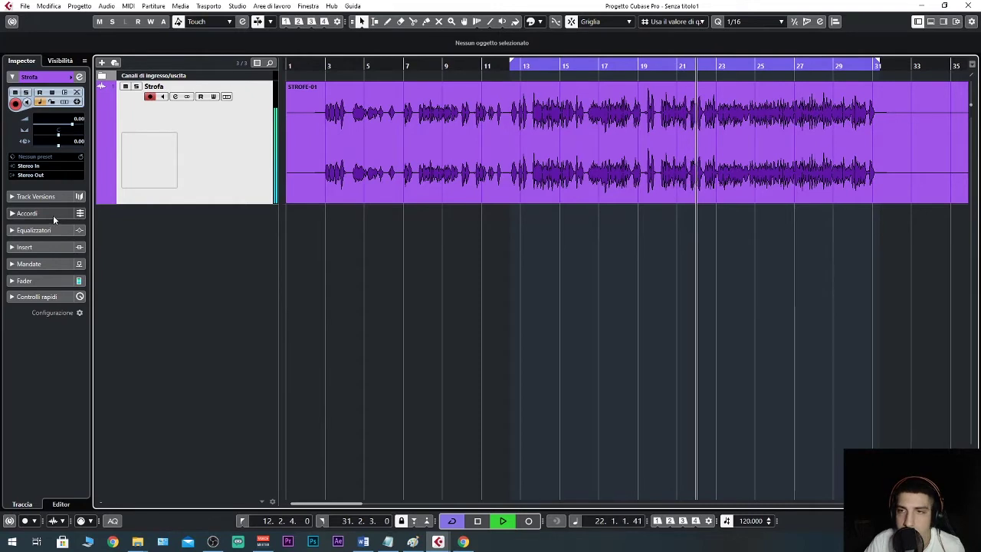
key("space")
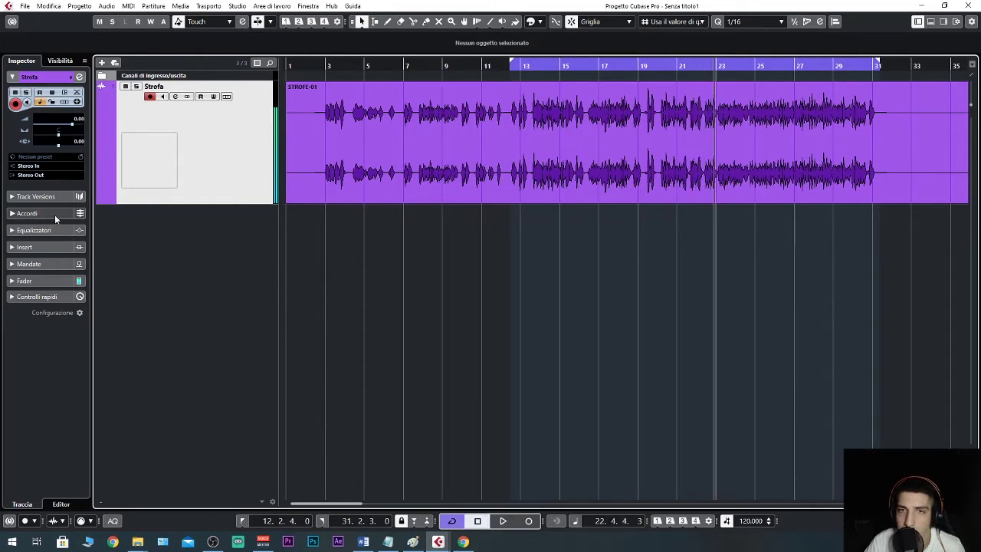
left_click(54, 249)
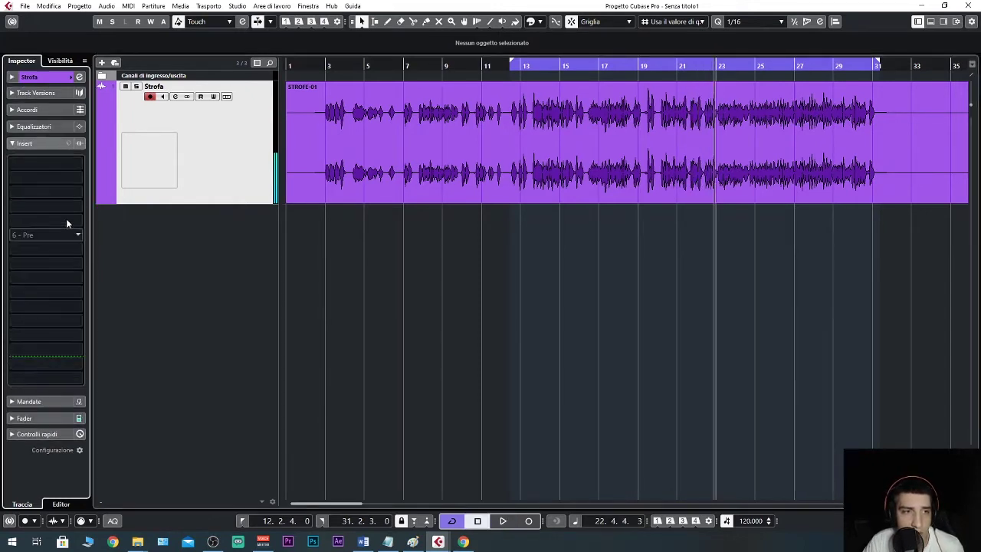
left_click(74, 164)
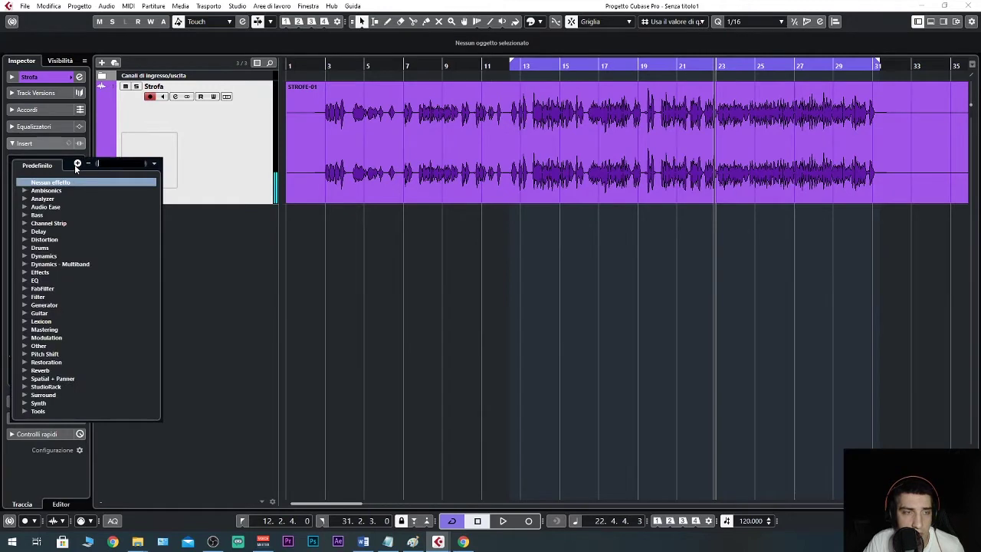
left_click(26, 281)
scroll(92, 310, "down", 3)
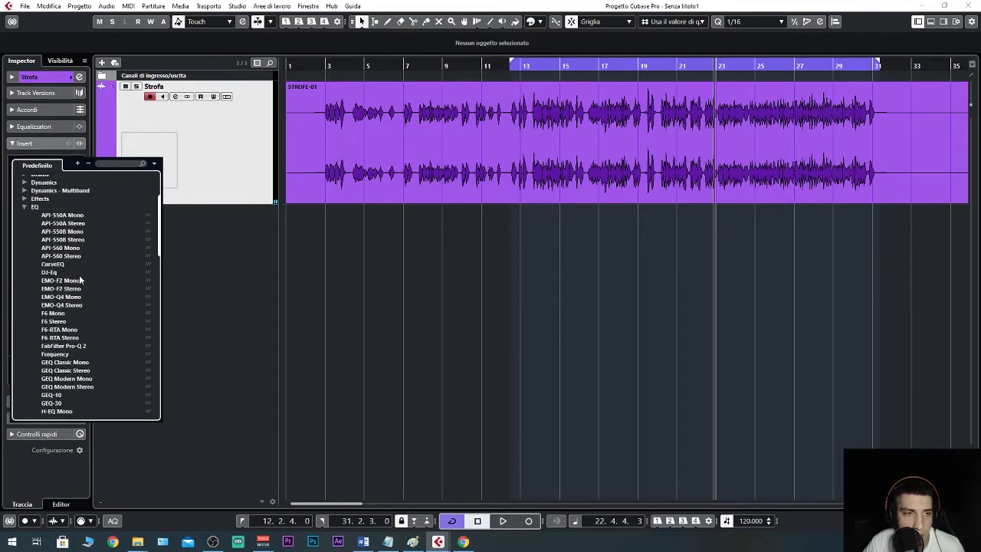
left_click(93, 321)
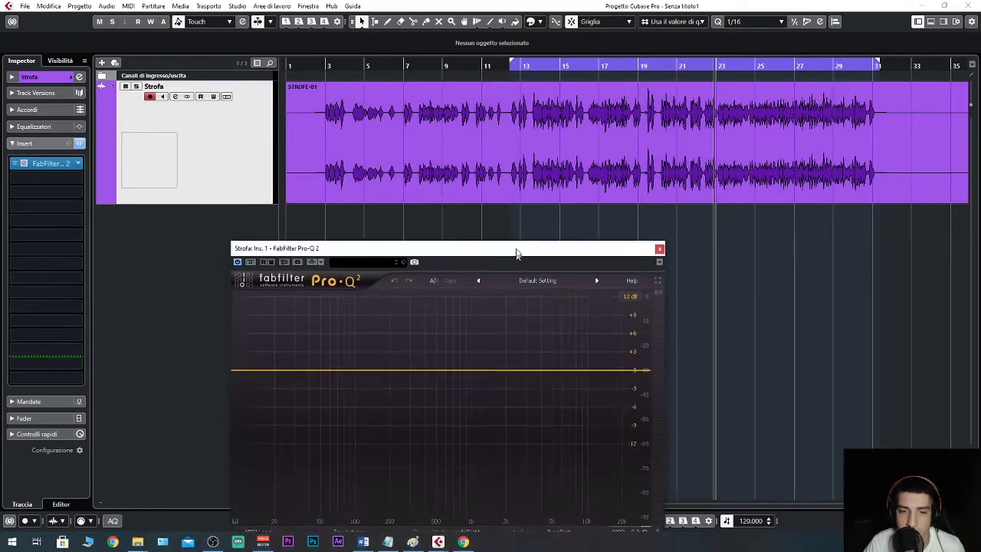
left_click_drag(516, 250, 648, 108)
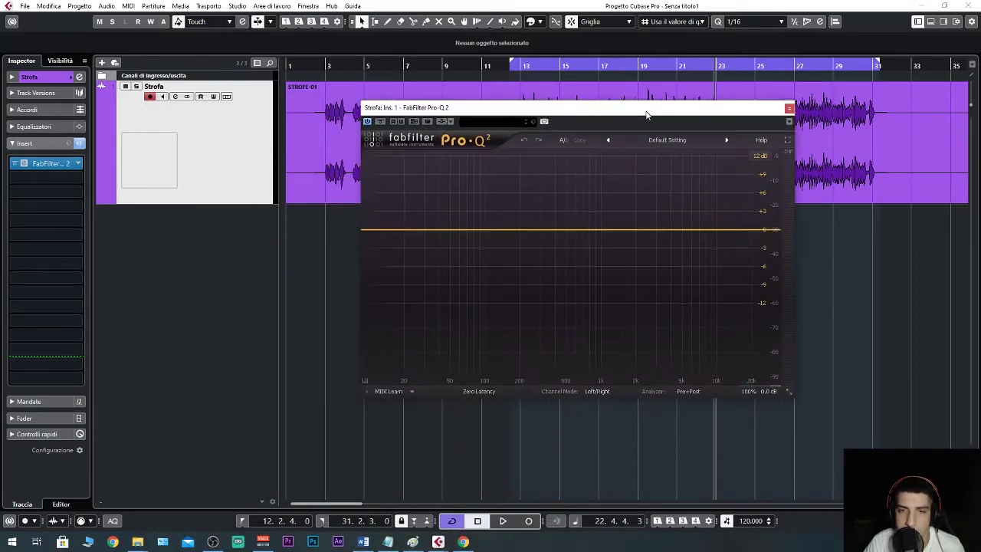
Step: Add a Low Cut band at about 87 Hz on the Pro-Q 2 curve while listening to the vocal
left_click(470, 231)
right_click(471, 232)
mouse_move(497, 251)
left_click(594, 272)
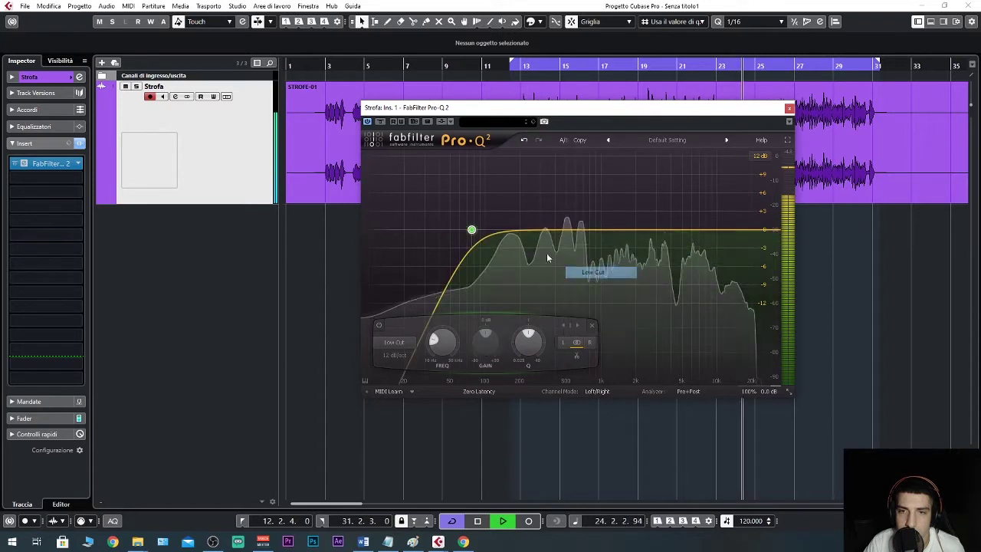
left_click_drag(472, 229, 478, 226)
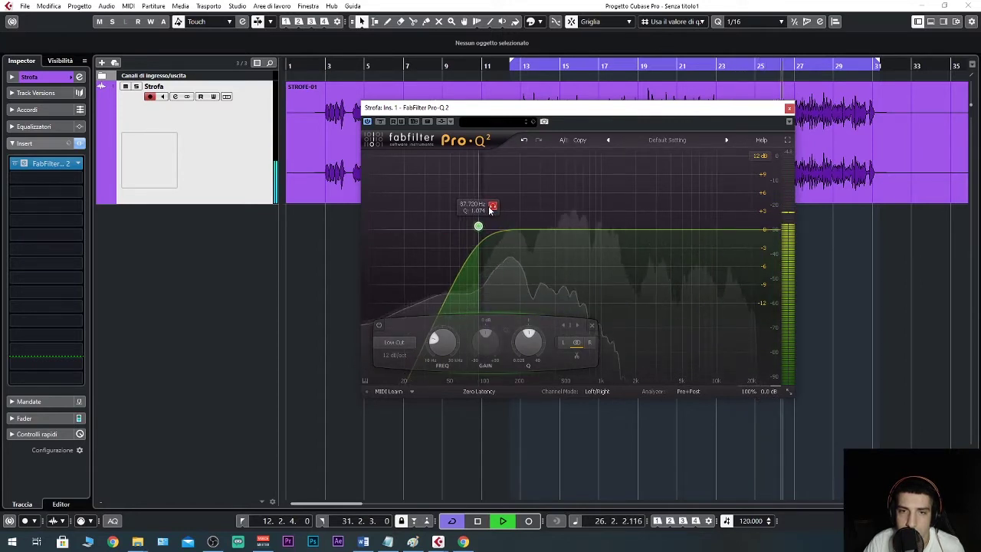
left_click_drag(489, 209, 487, 208)
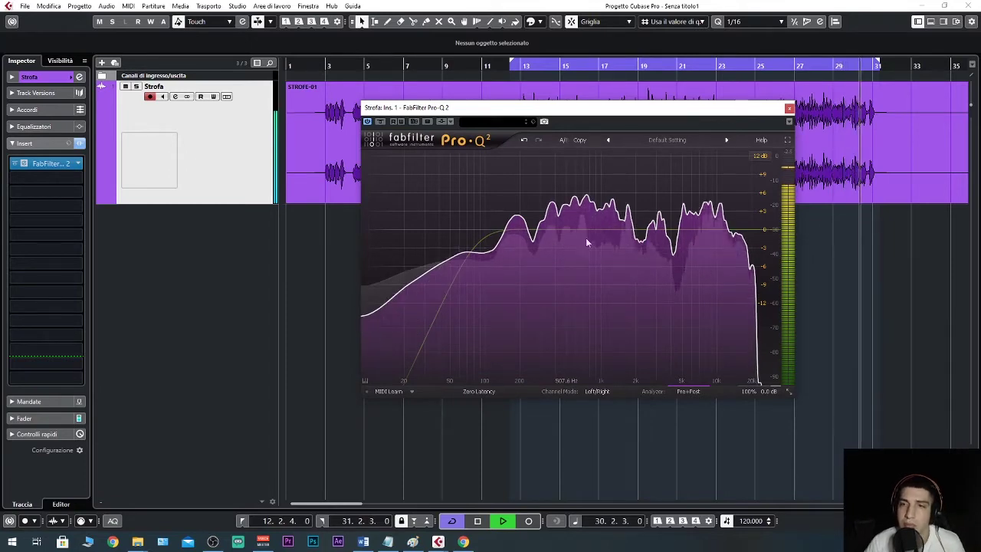
Step: Add a bell band at about 282 Hz and lower its gain to -1.50 dB
left_click(545, 224)
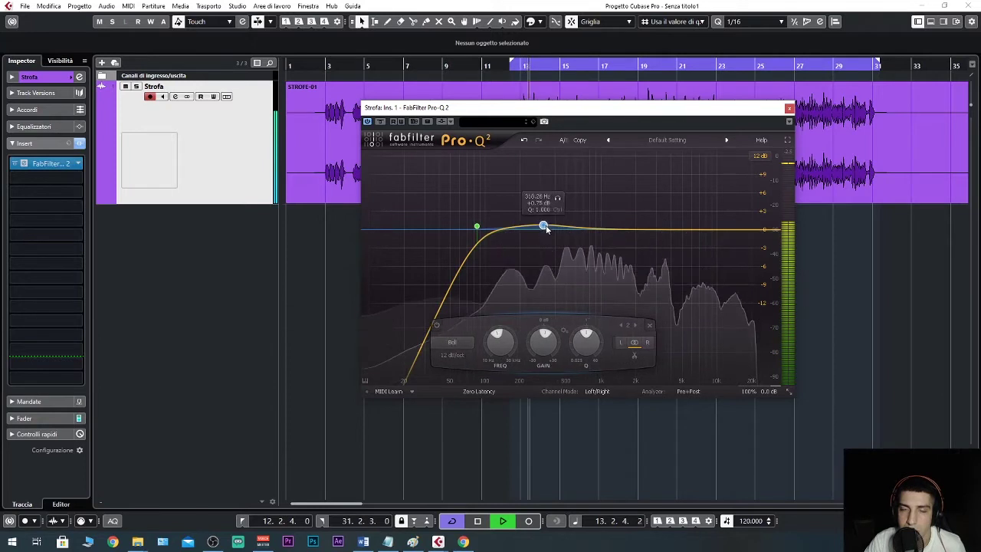
mouse_move(544, 225)
left_mouse_down()
mouse_move(544, 215)
mouse_move(539, 239)
left_mouse_up()
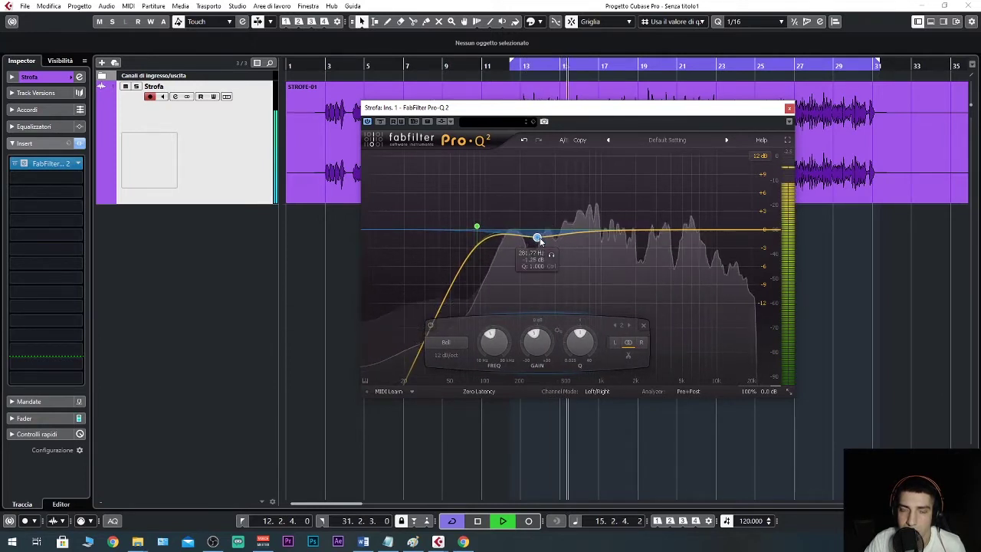
left_click_drag(540, 239, 541, 242)
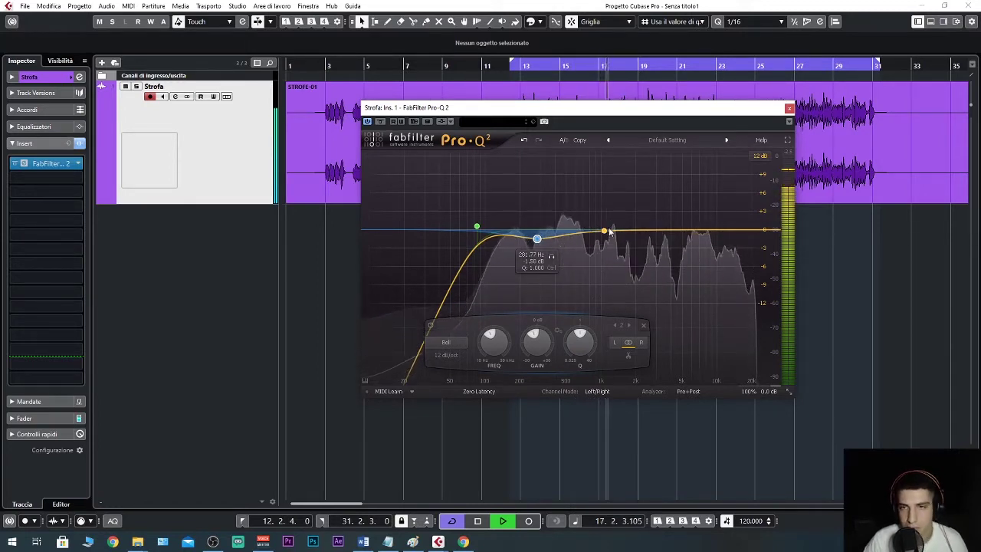
Step: Compare the vocal with Pro-Q 2 bypassed and active, stop playback and close the equalizer window
left_click(381, 122)
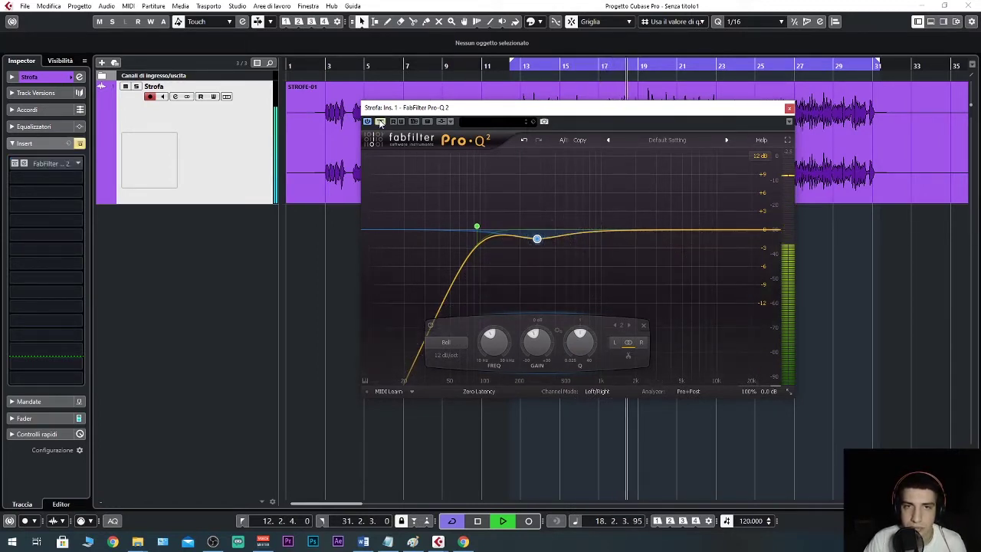
left_click(381, 122)
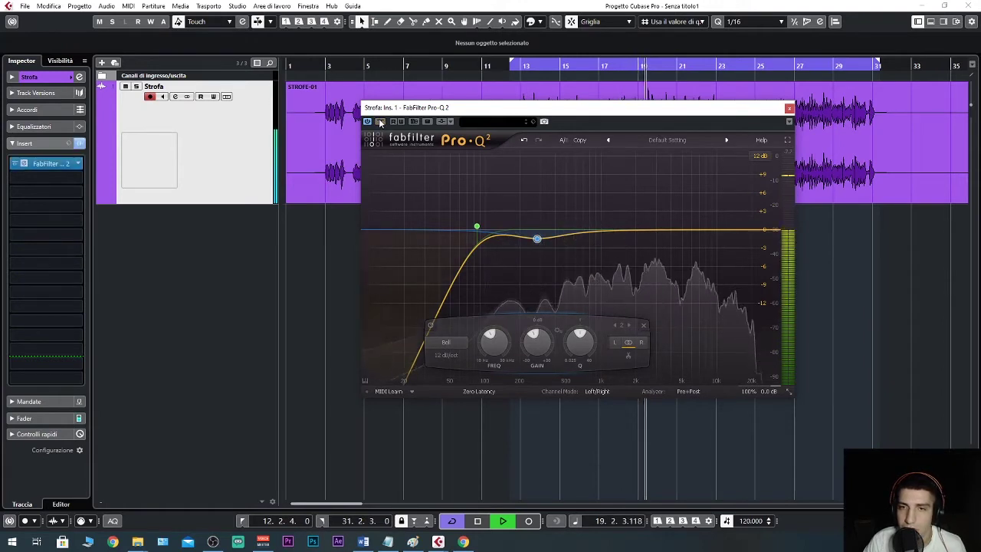
key("space")
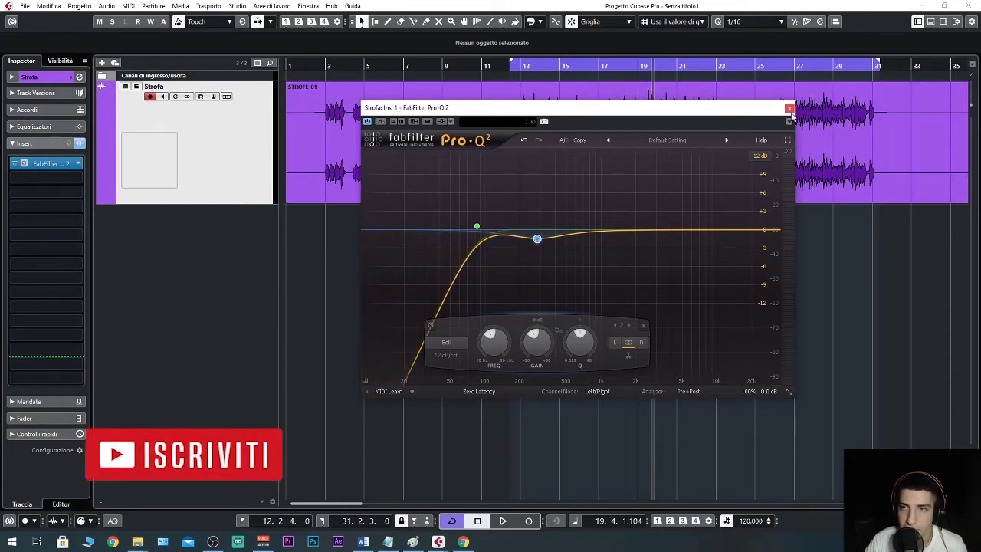
left_click(789, 108)
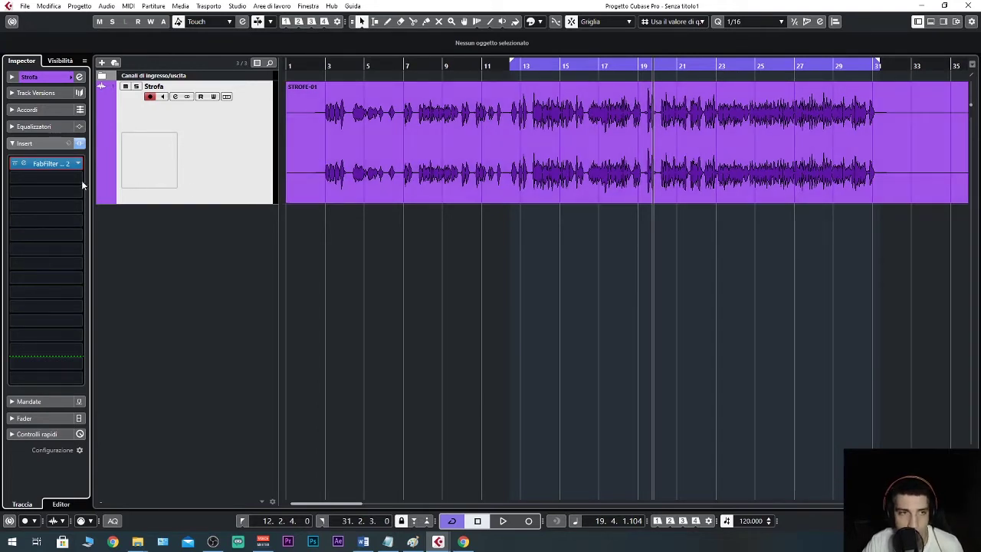
Step: Load the RVox Stereo compressor from the Dynamics effects into the second insert slot of the Strofa track
left_click(80, 177)
scroll(84, 307, "down", 1)
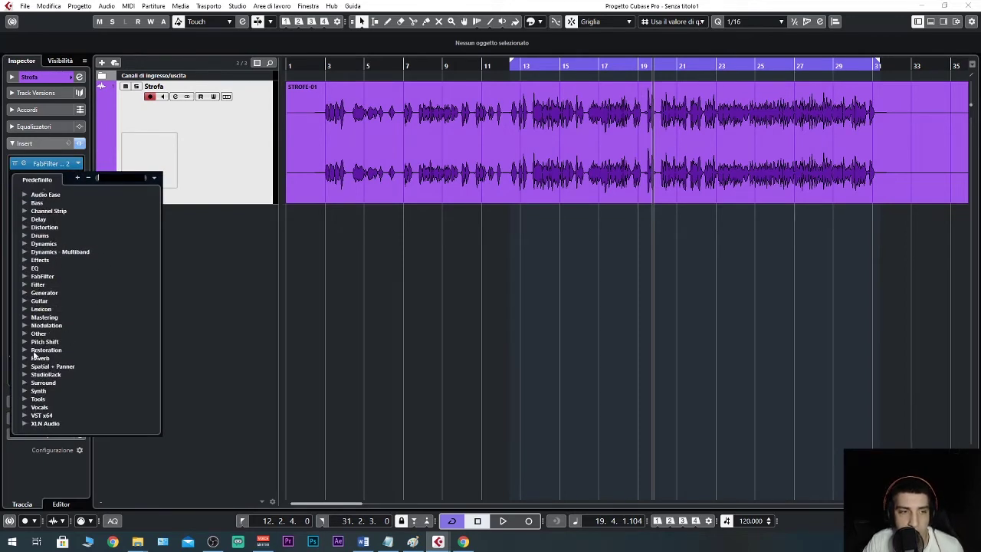
left_click(25, 244)
scroll(65, 268, "down", 4)
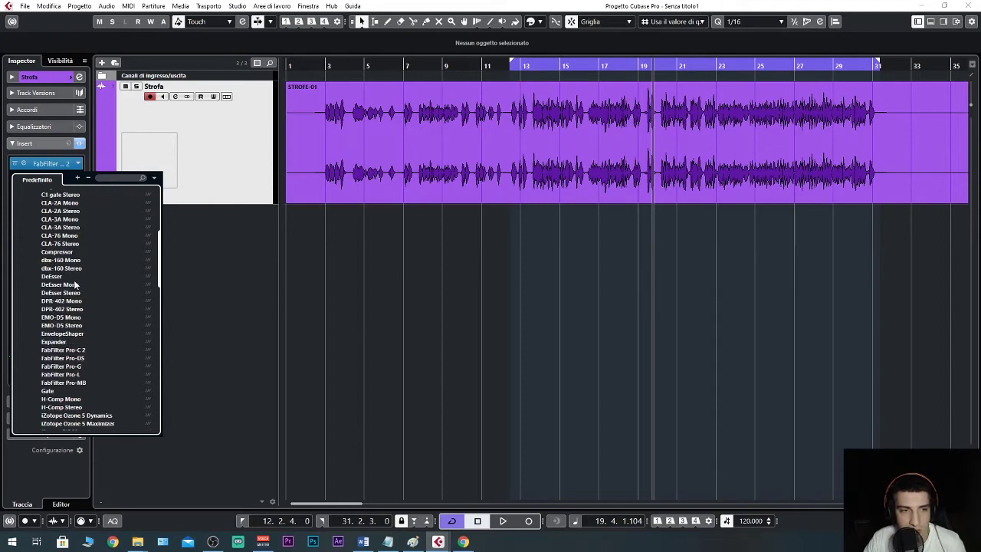
scroll(77, 287, "down", 2)
scroll(79, 307, "down", 2)
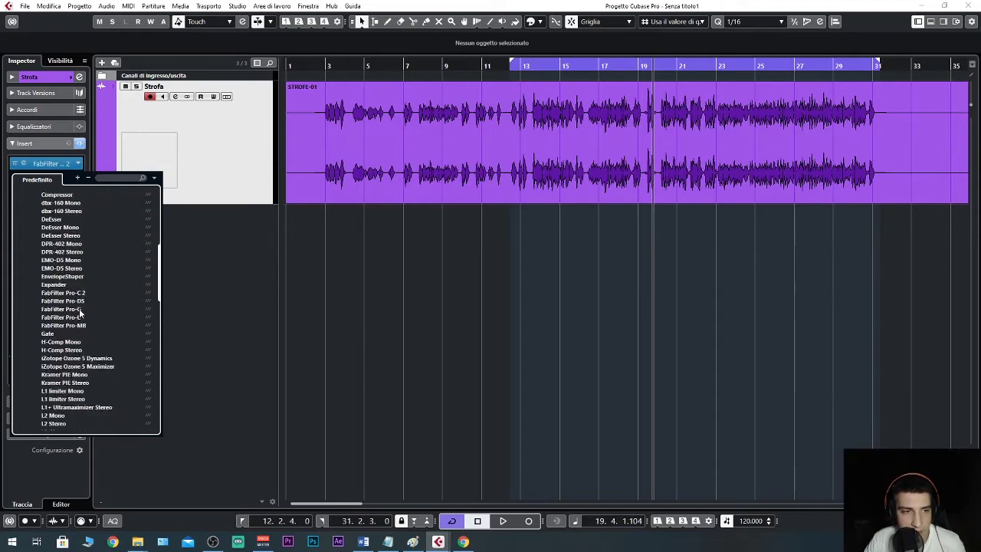
scroll(80, 312, "down", 2)
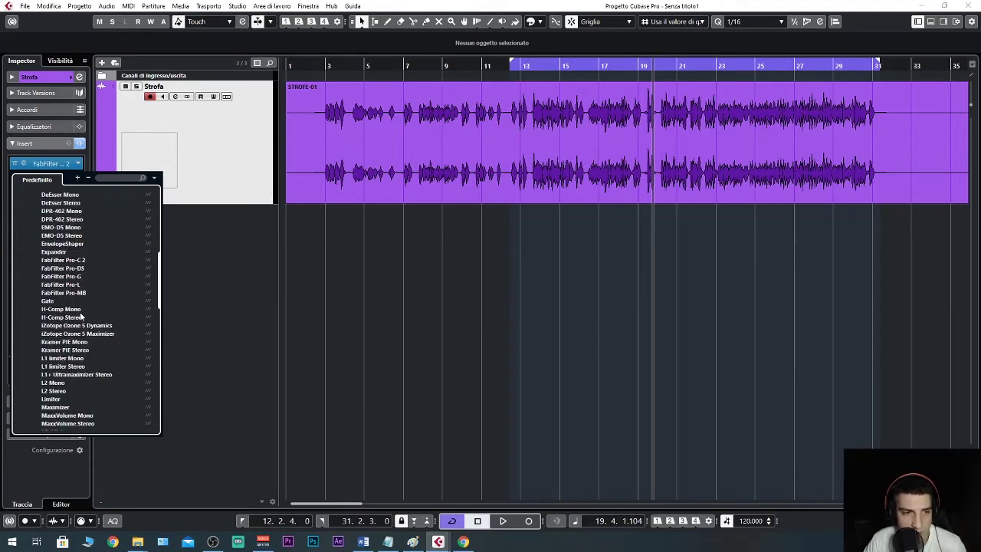
scroll(80, 318, "down", 10)
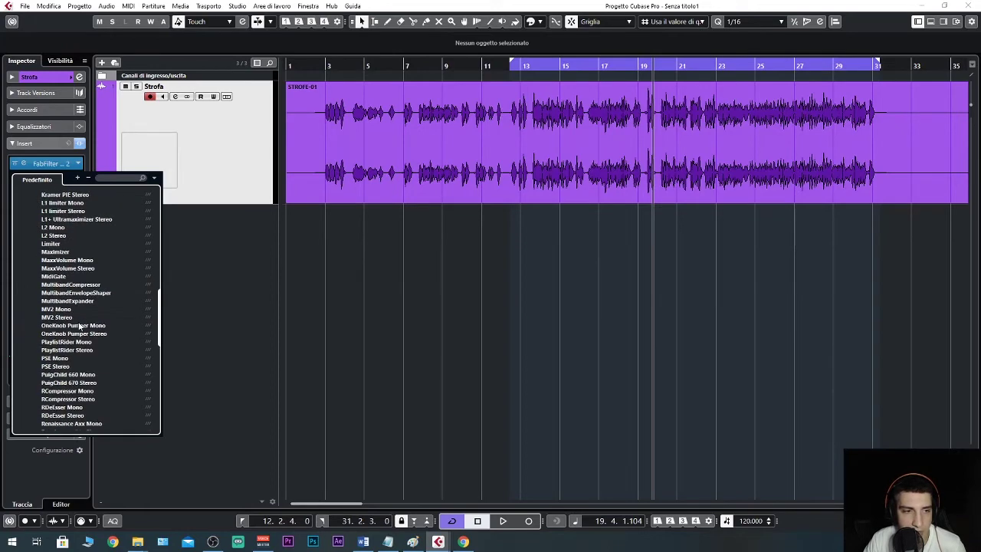
scroll(77, 331, "down", 3)
scroll(76, 334, "down", 2)
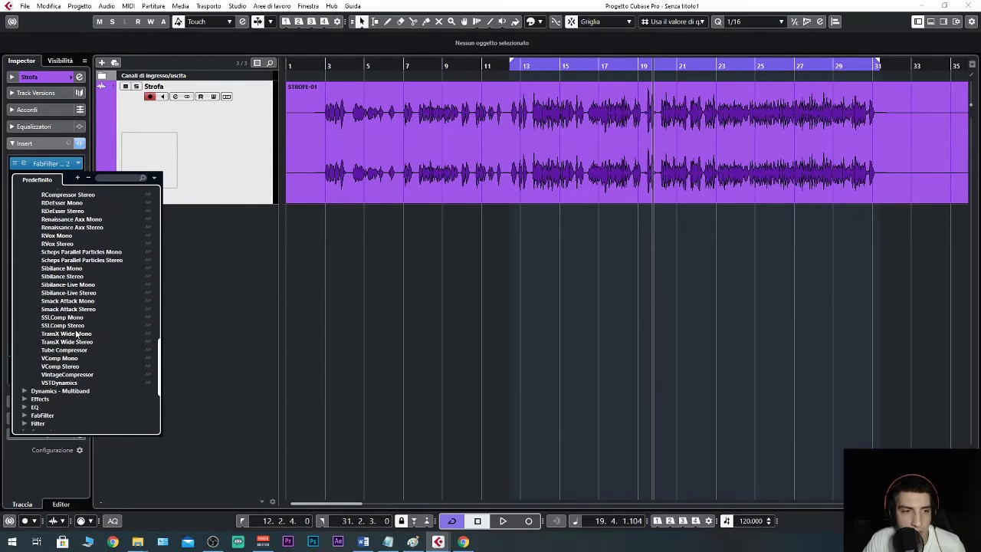
scroll(77, 331, "up", 6)
scroll(78, 330, "up", 8)
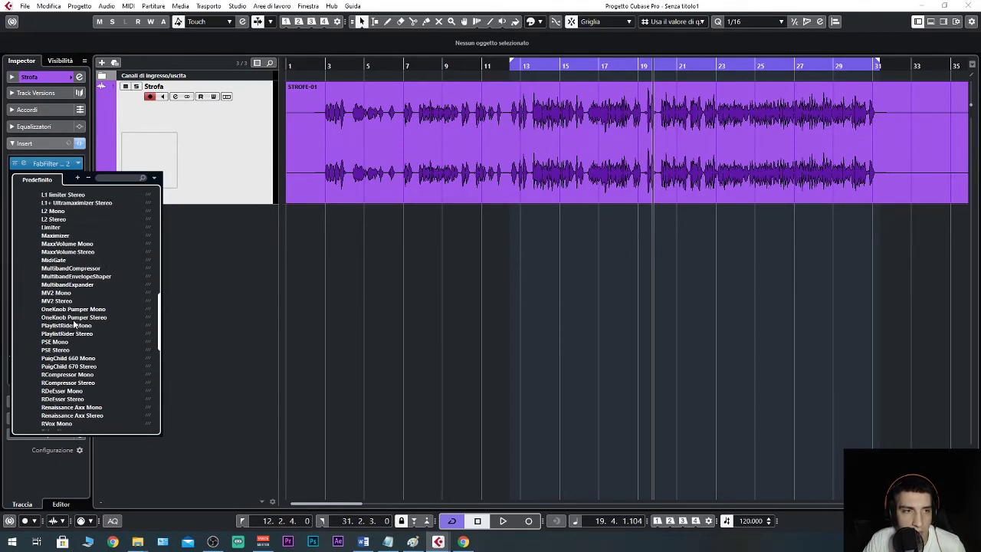
scroll(69, 320, "down", 4)
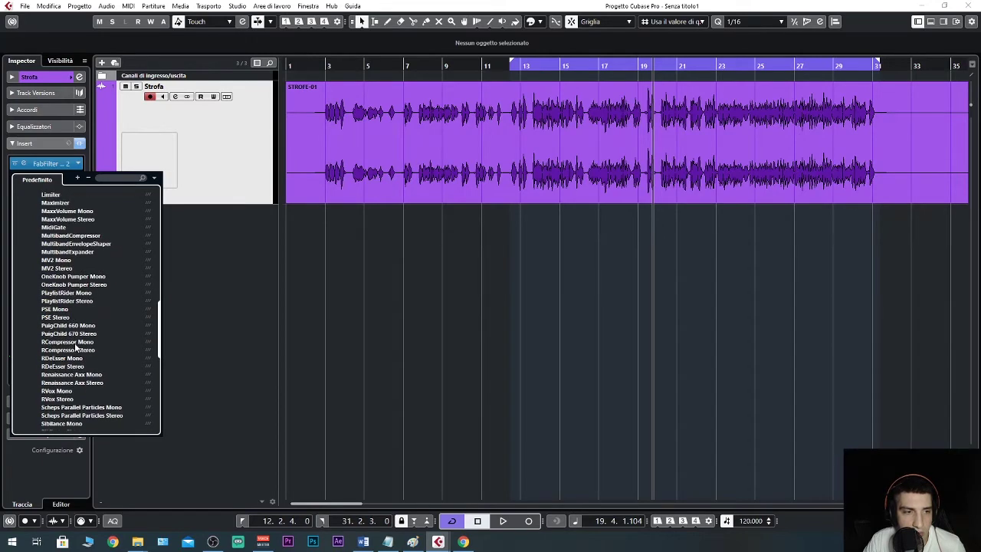
scroll(78, 383, "down", 1)
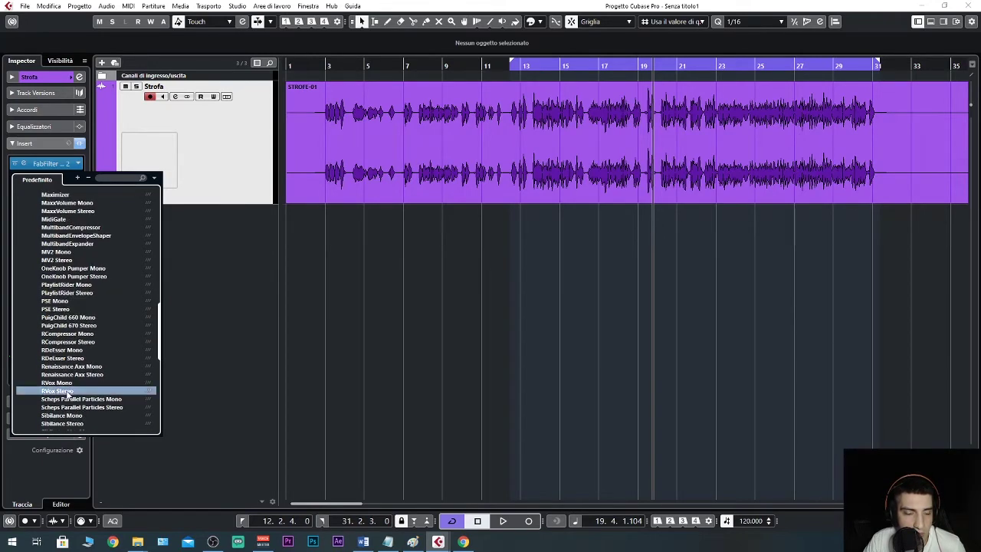
left_click(69, 392)
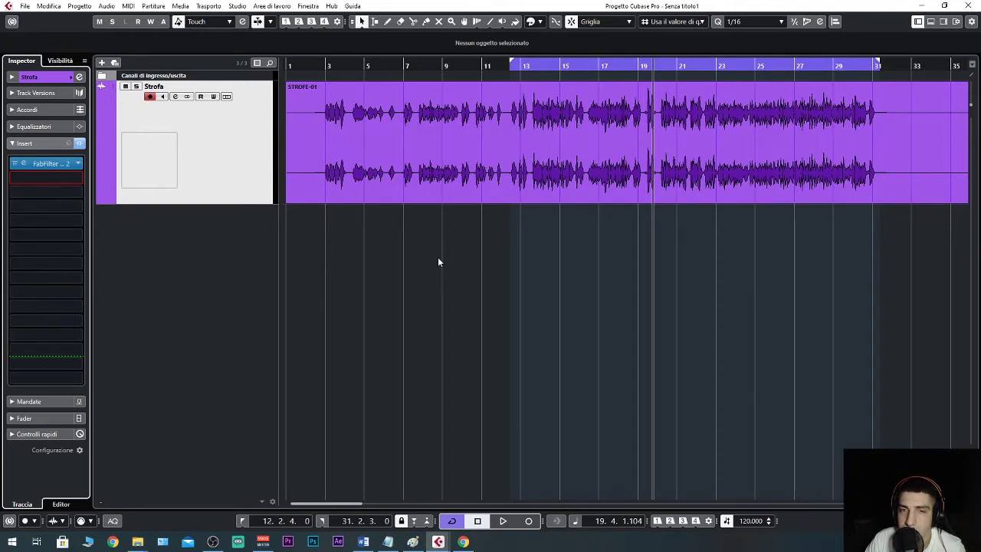
Step: Set RVox's Comp to -4.9 during playback, compare it bypassed and active, and close the compressor window
key("space")
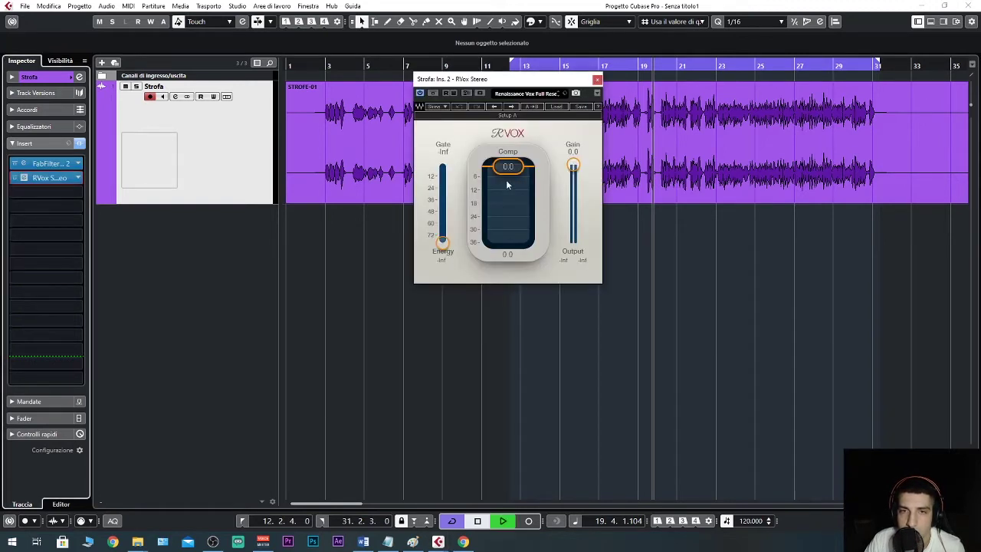
left_click_drag(510, 174, 509, 178)
left_click(432, 92)
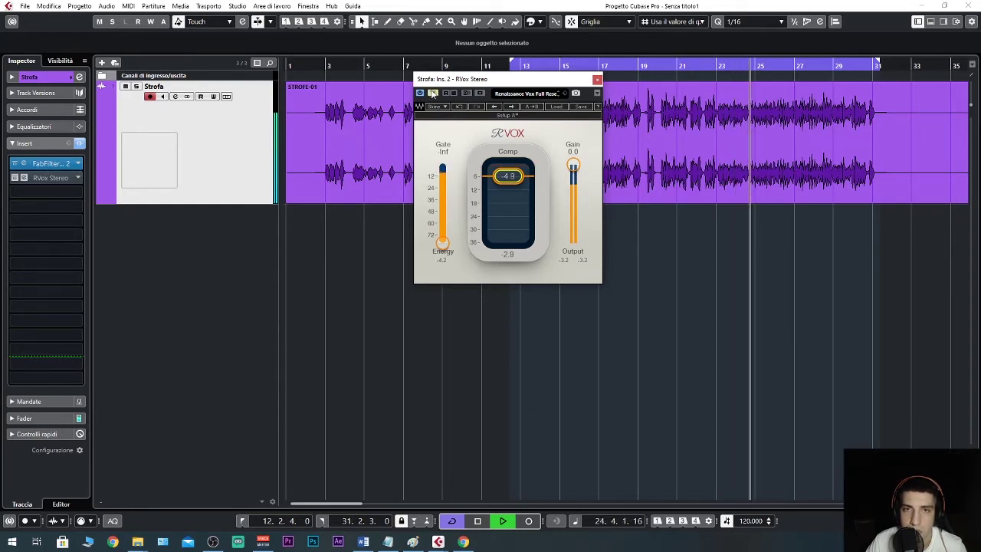
left_click(432, 93)
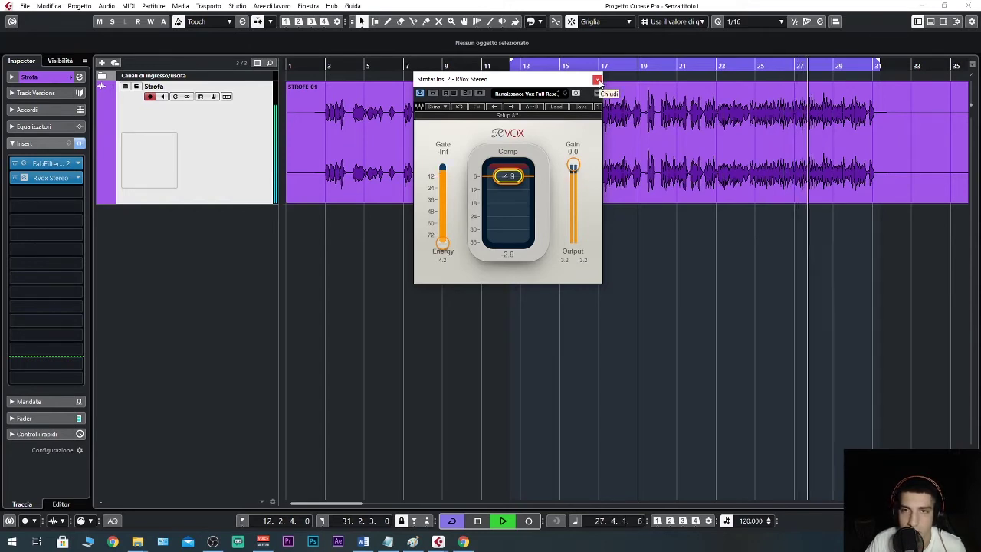
left_click(598, 79)
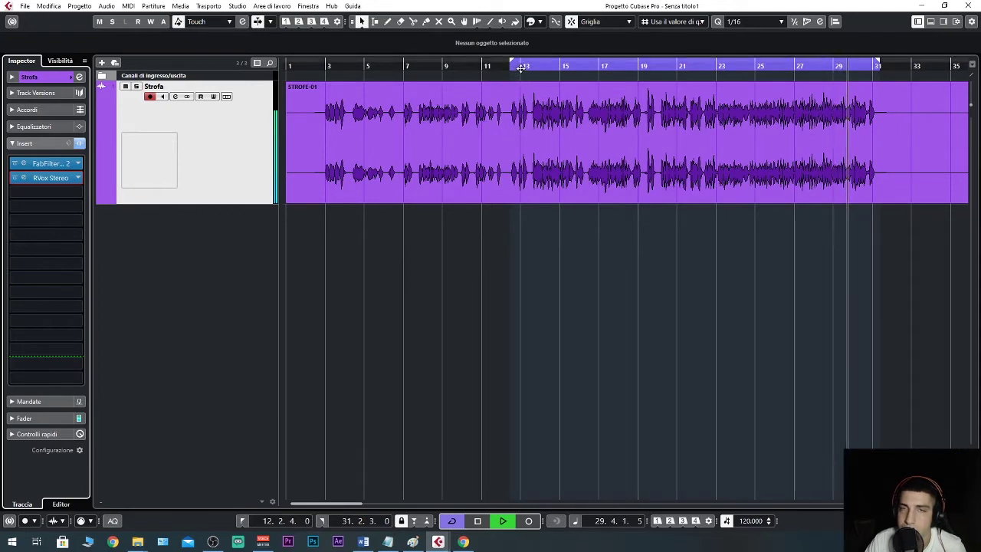
Step: Listen to a short passage of the vocal with both insert effects active
key("space")
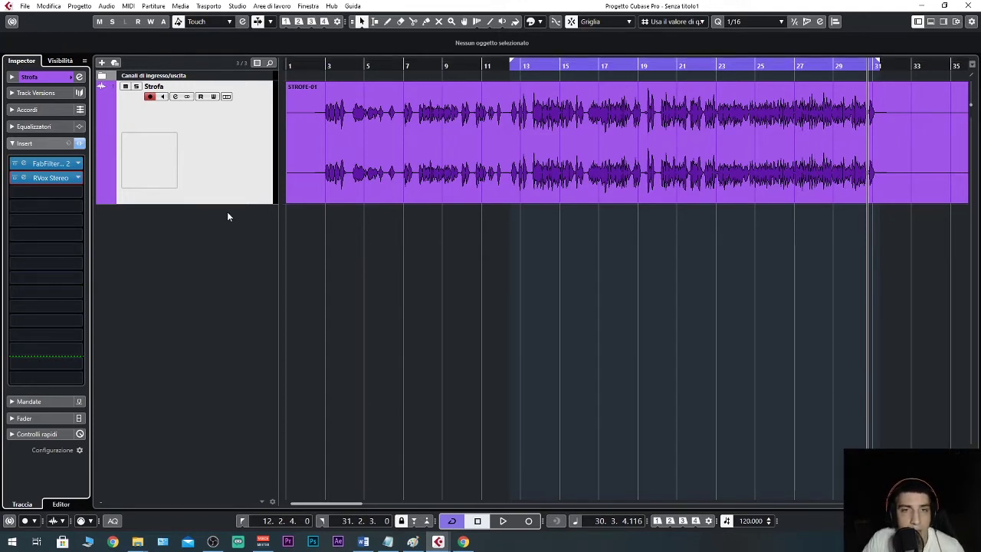
key("space")
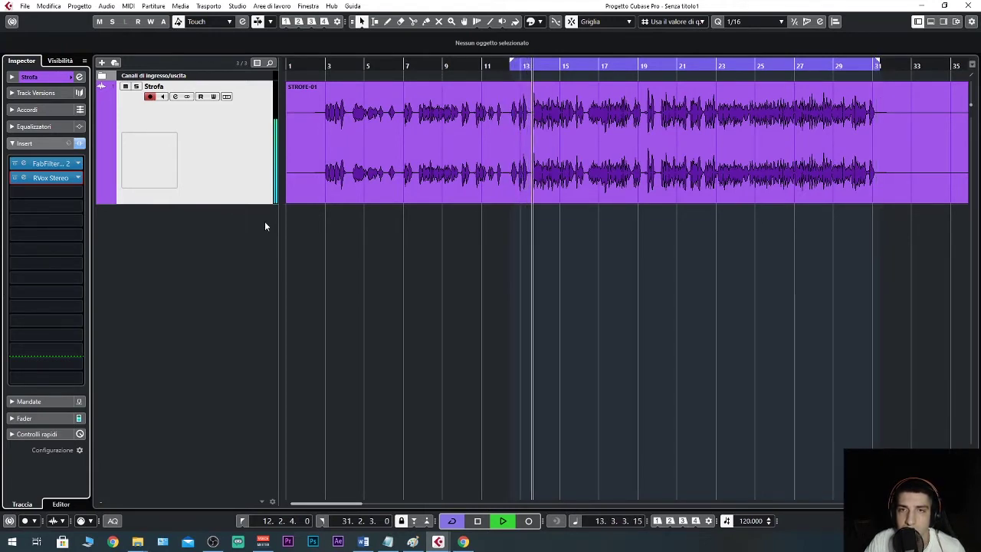
key("space")
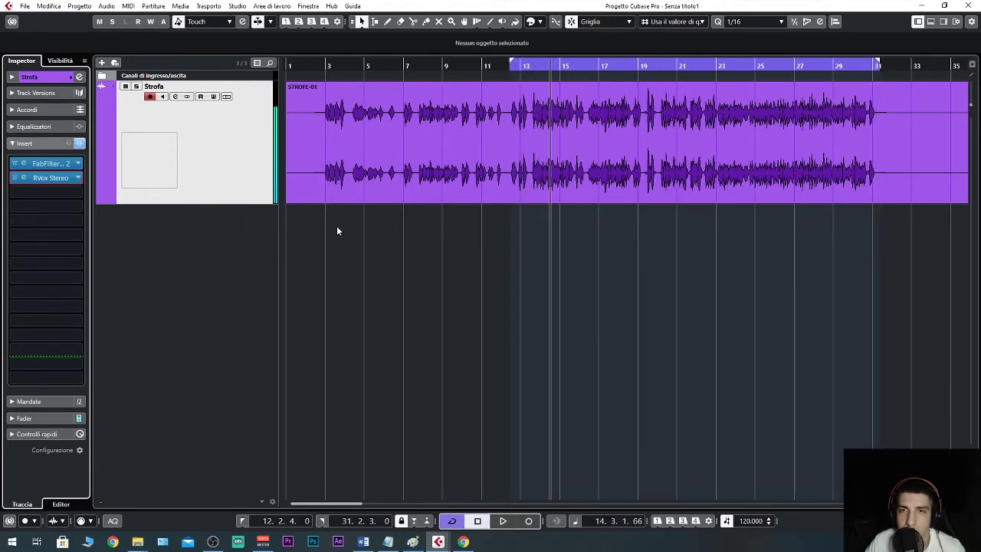
Step: Load the FabFilter Pro-DS de-esser from the Dynamics effects into the third insert slot of the Strofa track
left_click(80, 195)
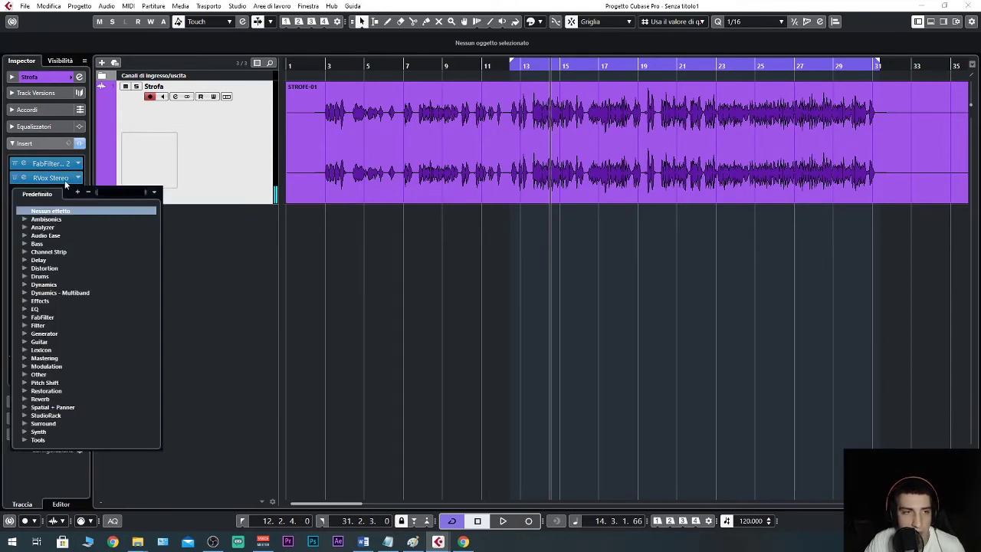
left_click(24, 285)
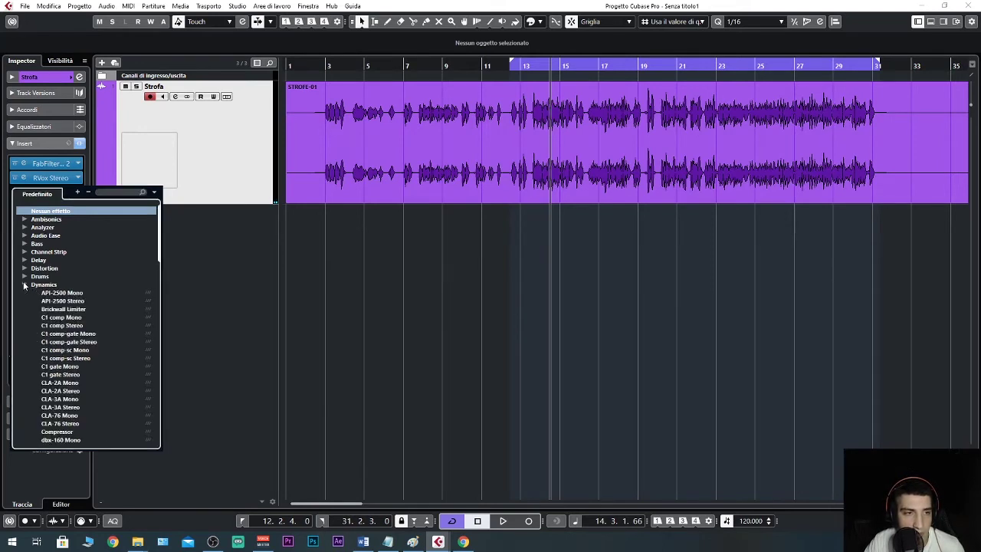
scroll(100, 316, "down", 3)
scroll(103, 328, "down", 4)
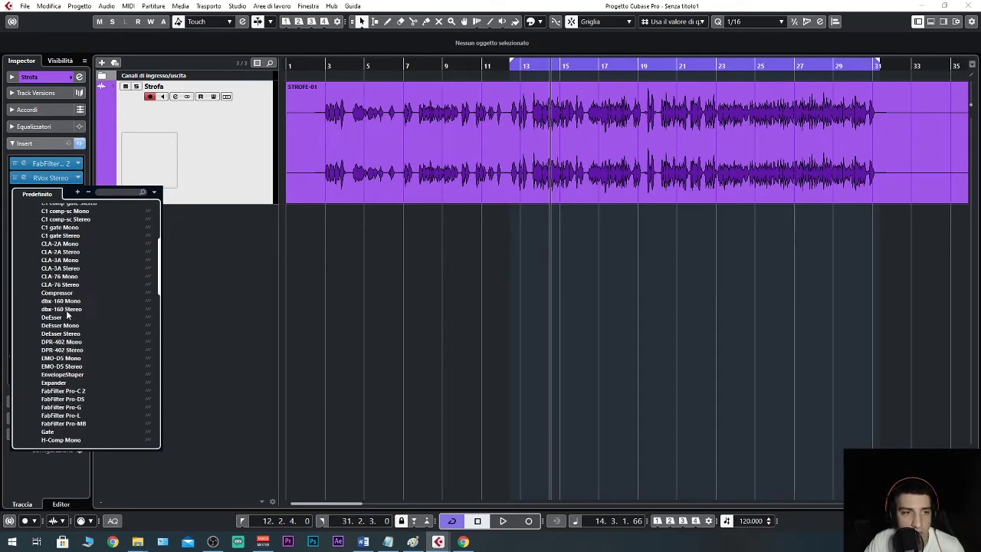
left_click(93, 358)
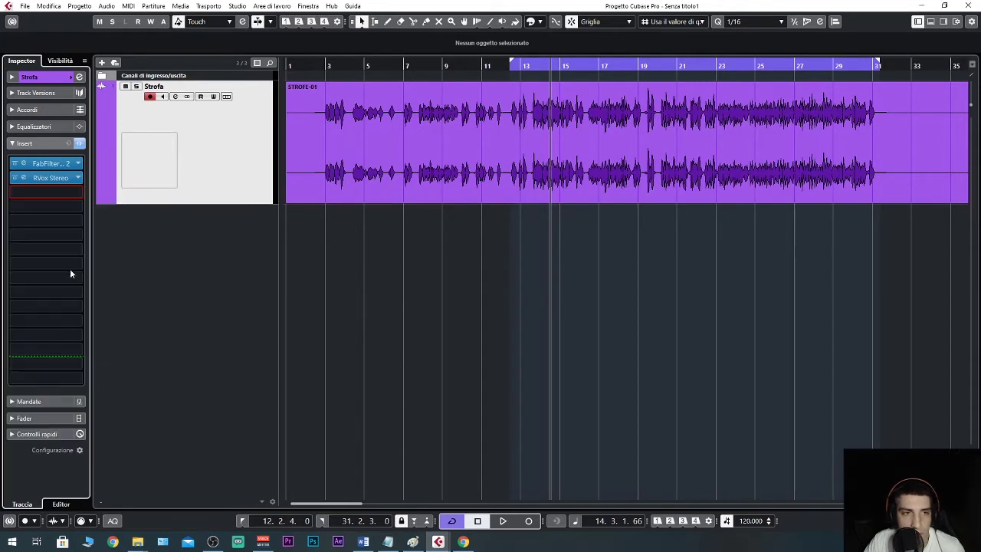
Step: Play the vocal through Pro-DS, briefly audition the sibilance detection signal, close the de-esser window and stop playback
key("space")
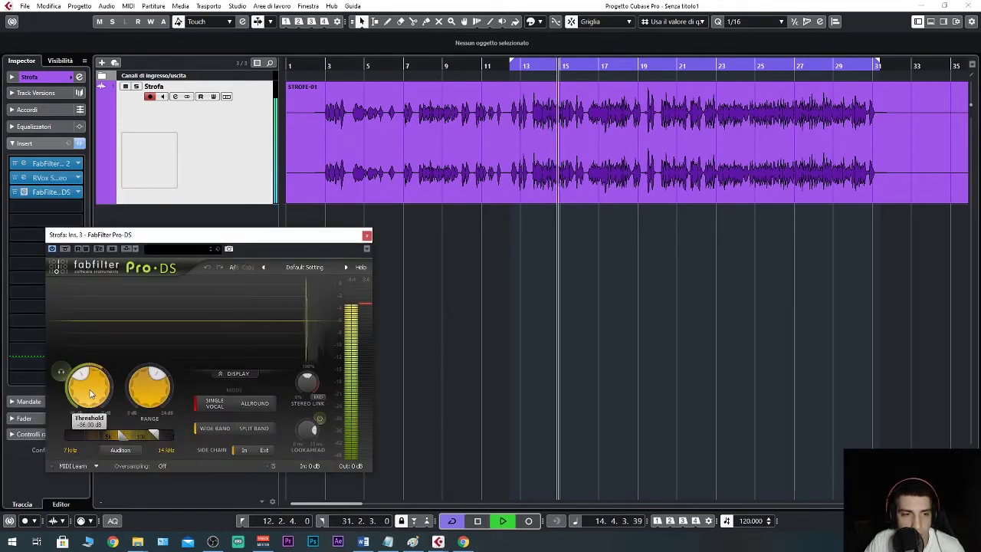
left_click(61, 372)
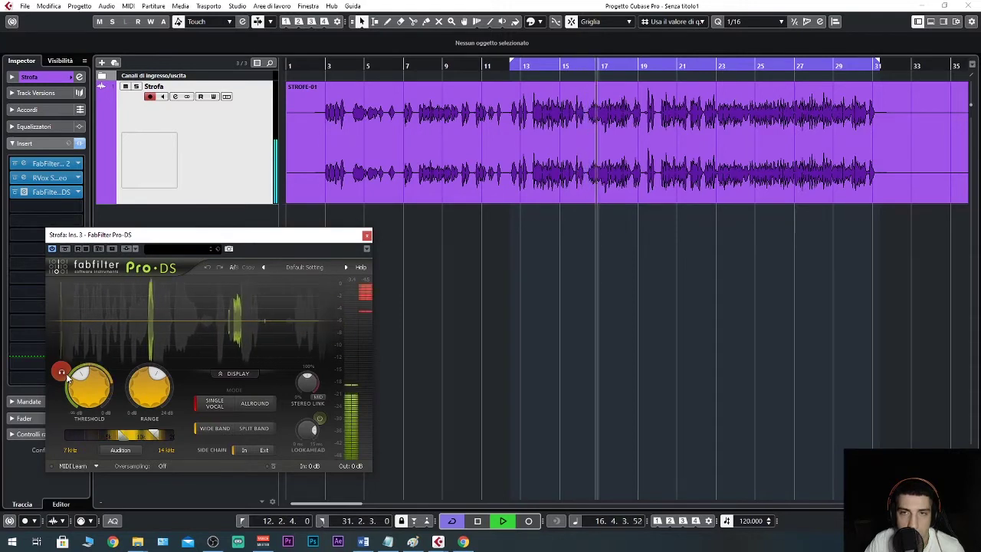
left_click(61, 372)
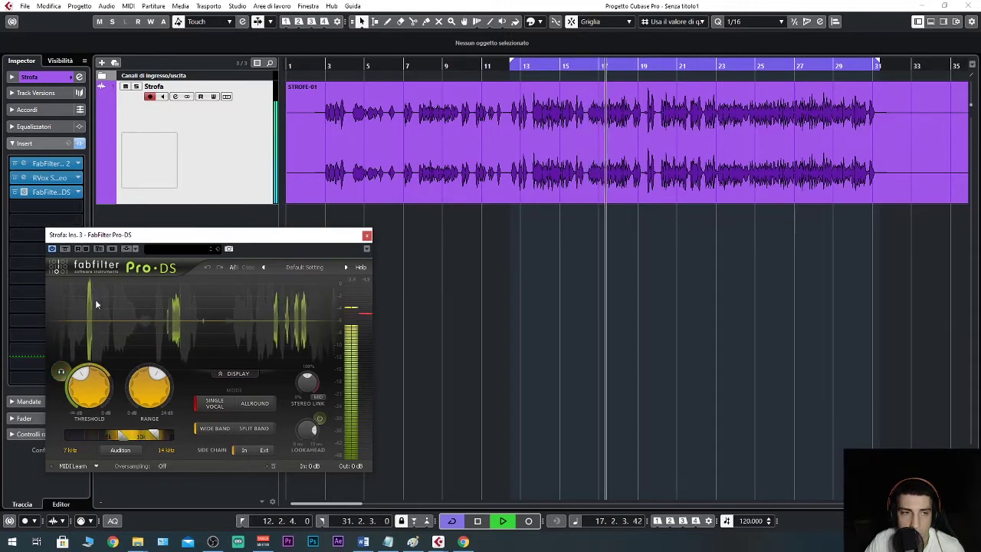
left_click(367, 236)
key("space")
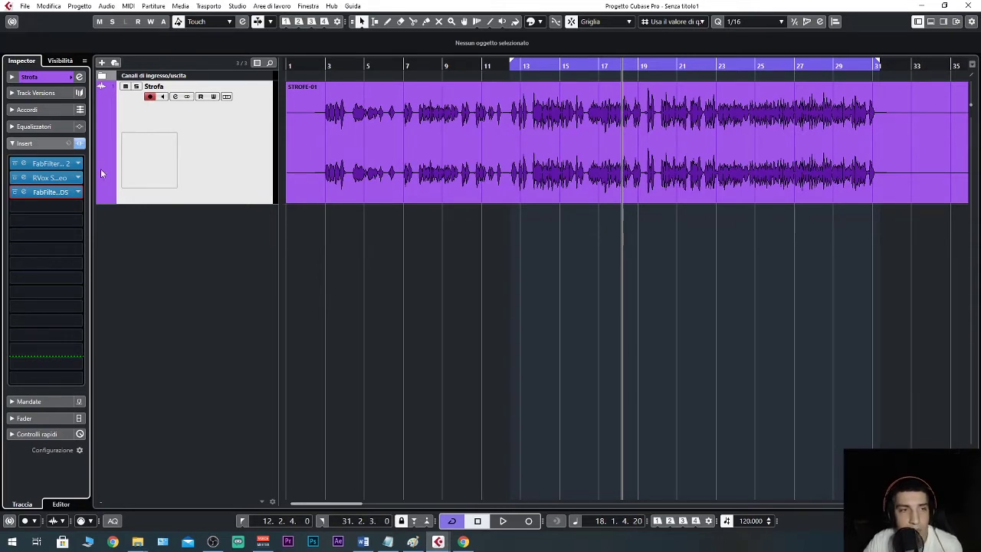
Step: Load C6 Stereo from the Dynamics - Multiband effects into the fourth insert slot and move its window aside
left_click(81, 206)
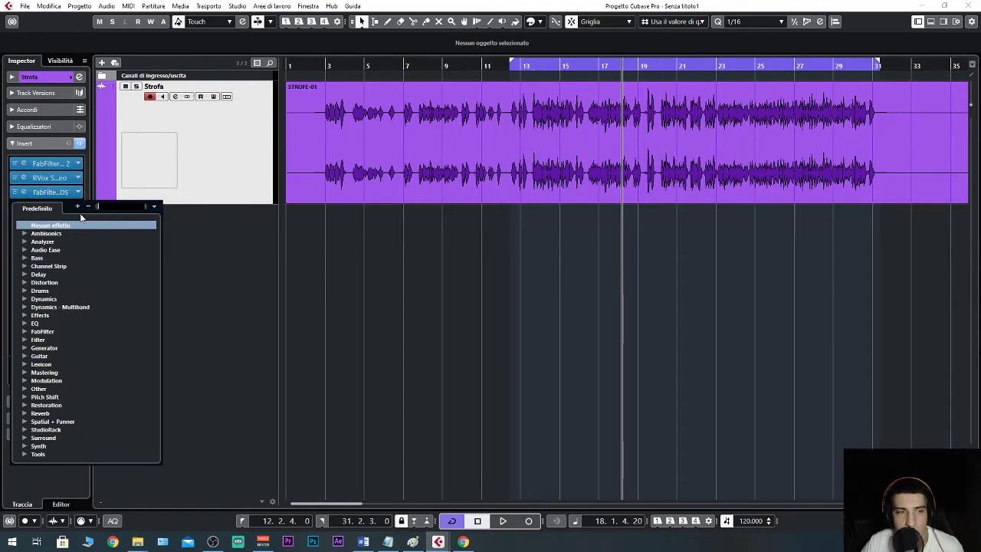
scroll(52, 280, "down", 2)
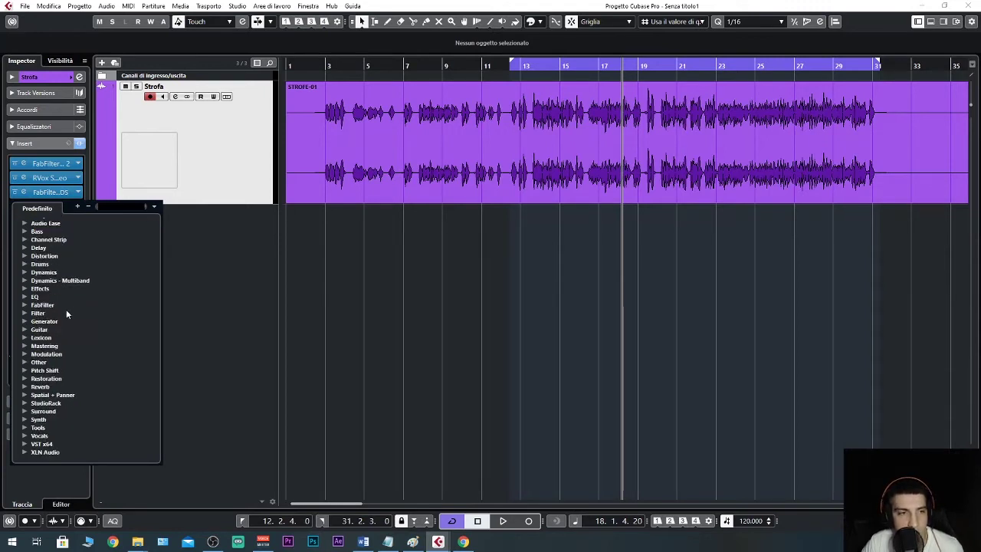
left_click(25, 273)
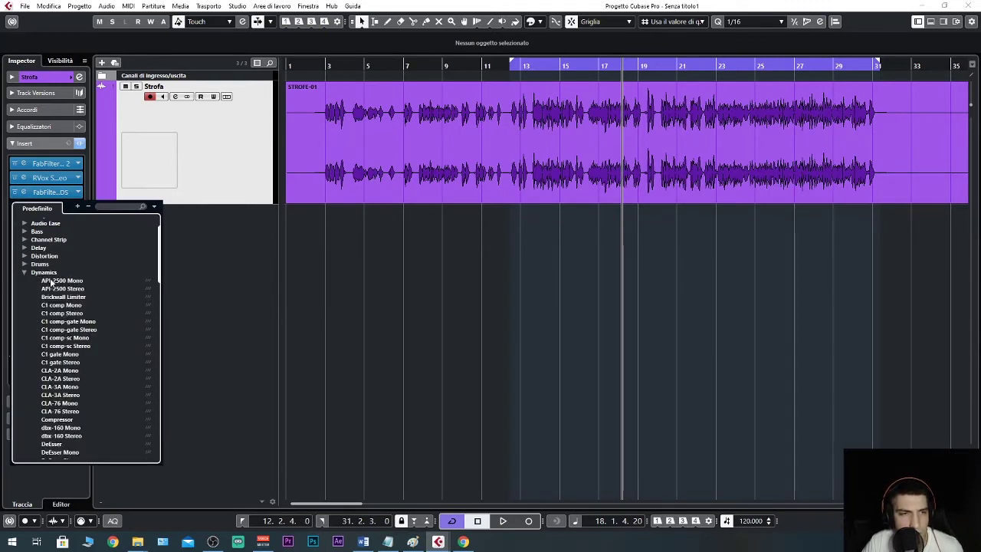
left_click(23, 273)
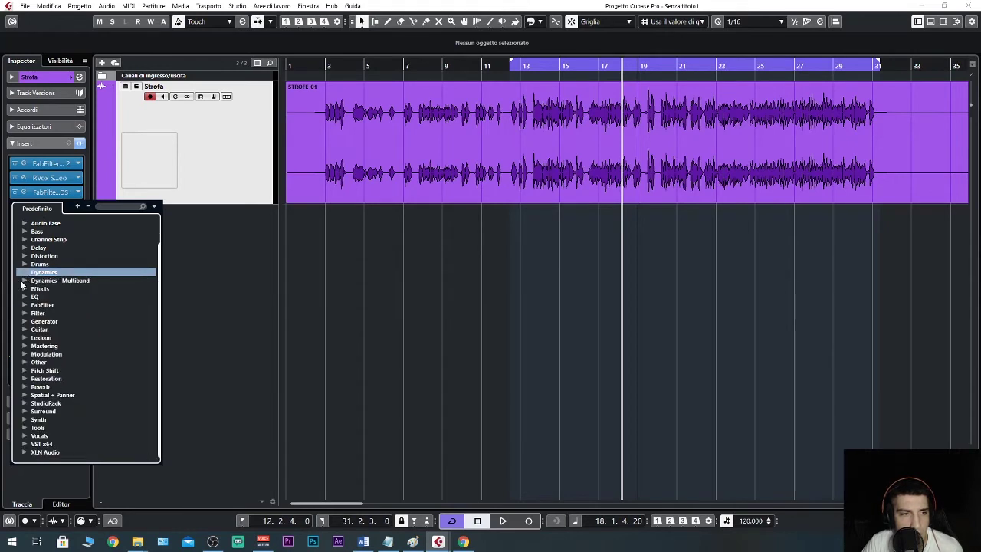
left_click(24, 281)
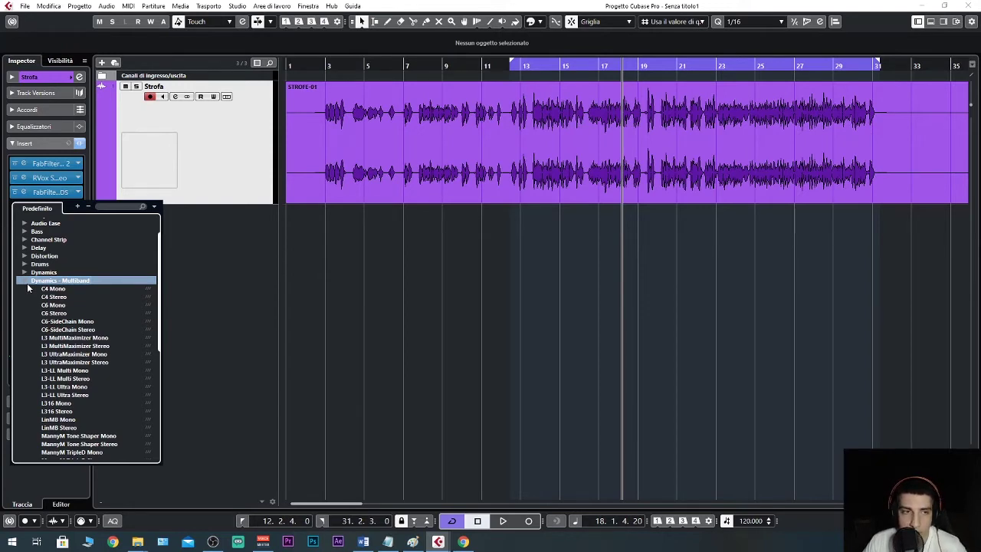
left_click(66, 314)
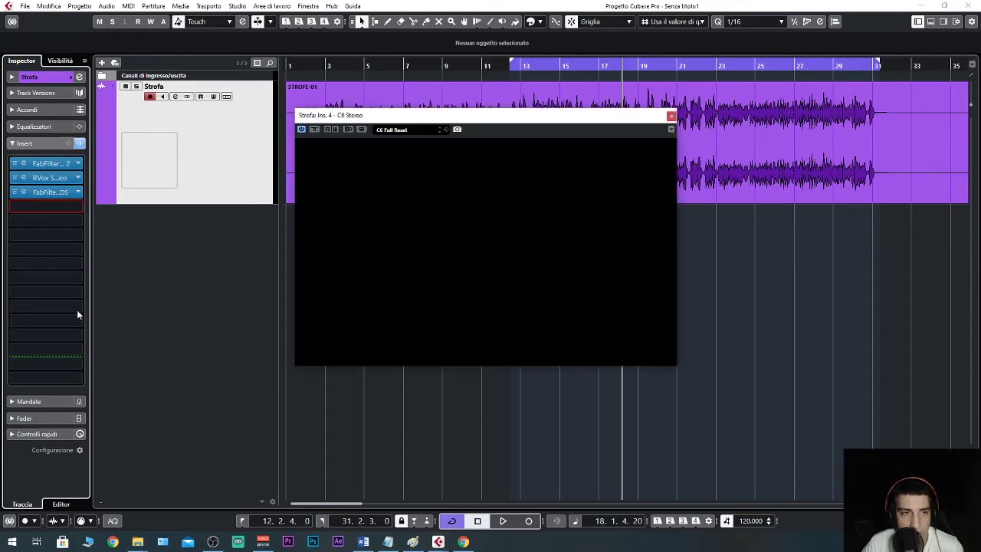
left_click_drag(568, 120, 672, 118)
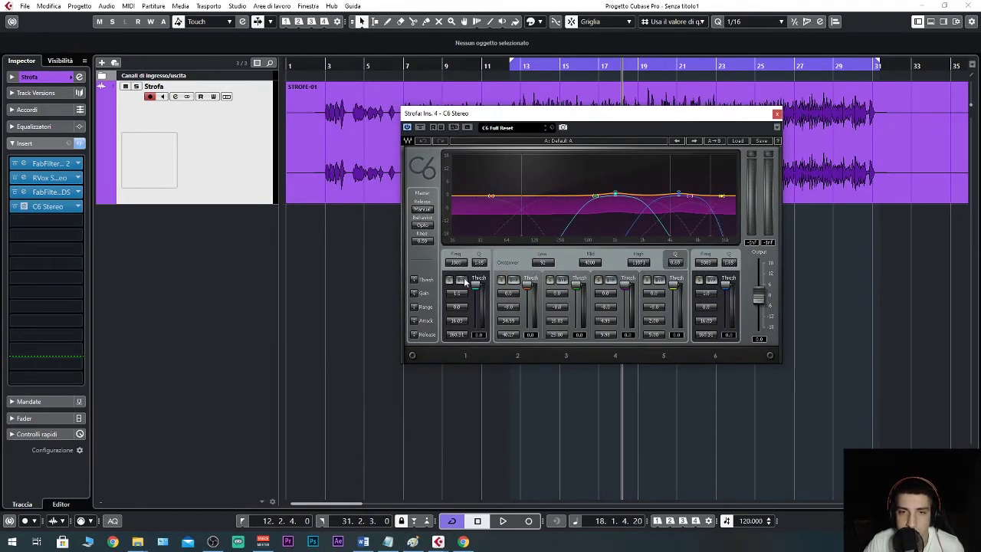
Step: Bypass the four crossover bands 2 to 5 of the C6 compressor
left_click(462, 281)
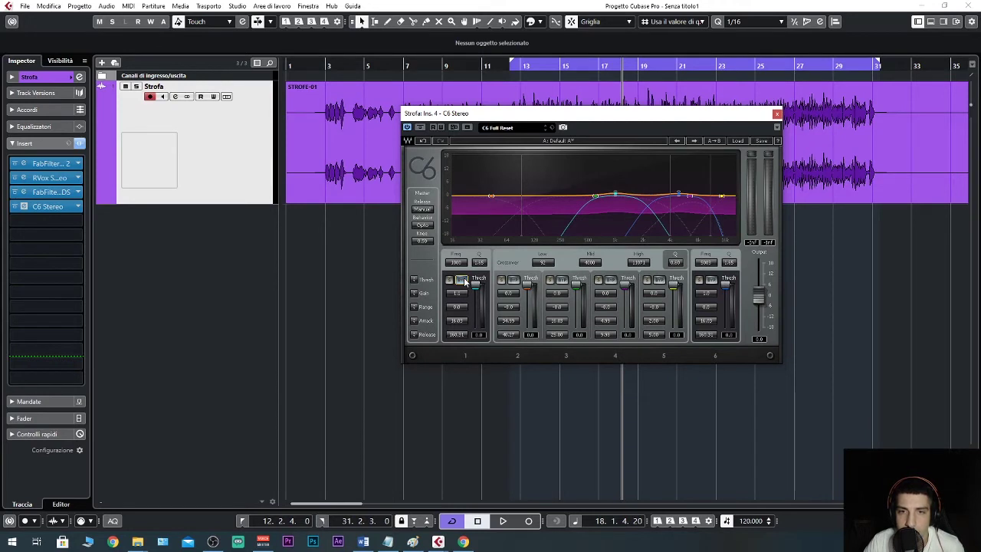
left_click(514, 280)
left_click(562, 280)
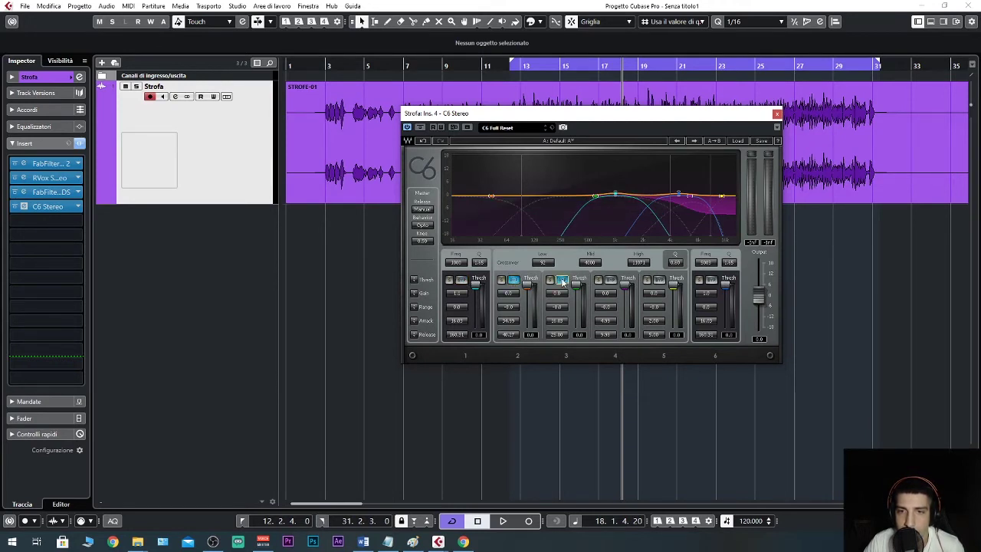
left_click(610, 280)
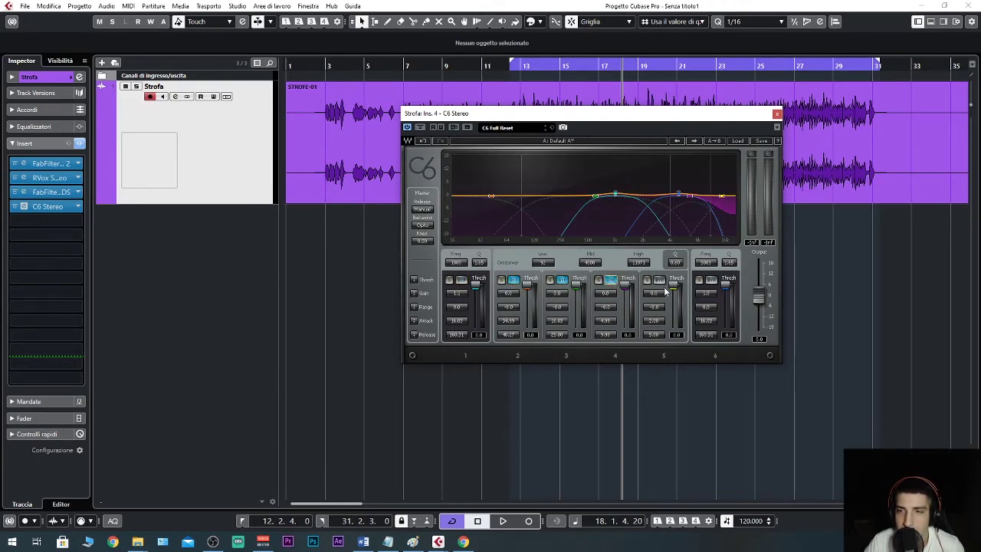
left_click(658, 281)
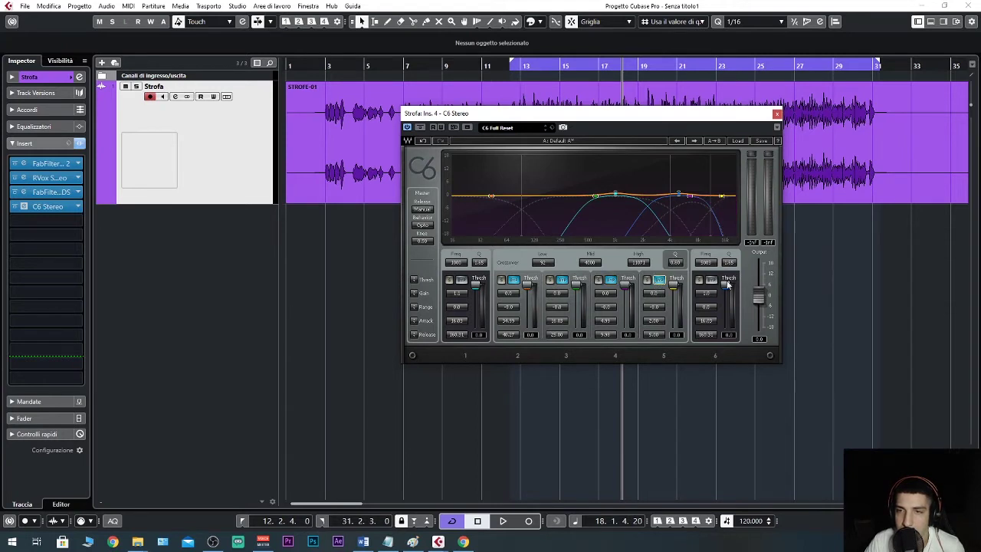
Step: Solo the C6's floating band 1 and narrow it by setting its Q to 60.00
left_click(700, 280)
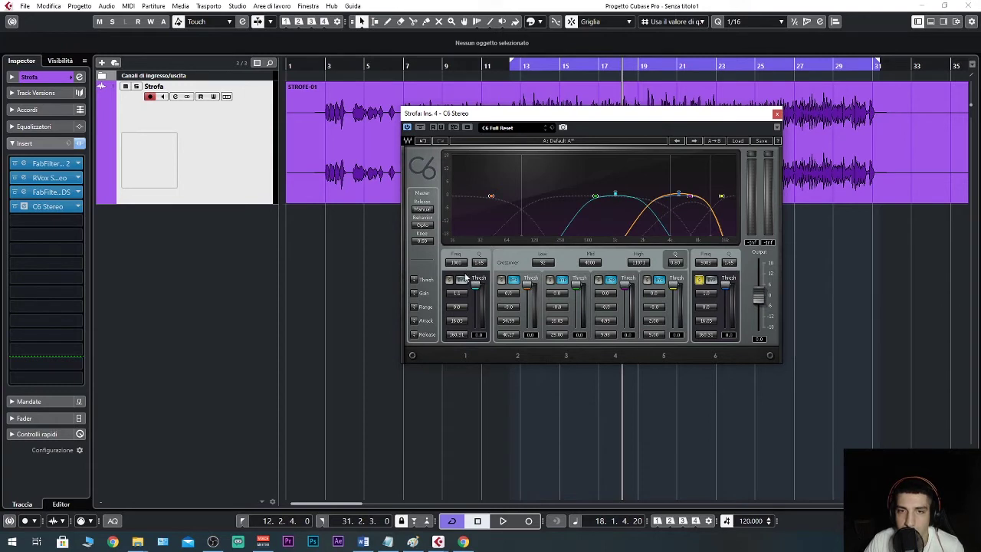
left_click(450, 280)
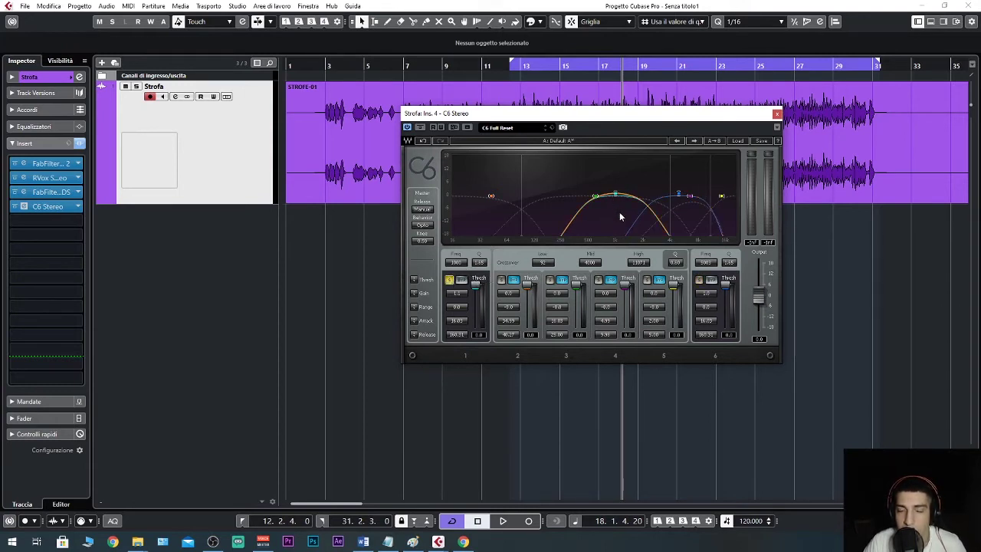
left_click_drag(483, 263, 483, 246)
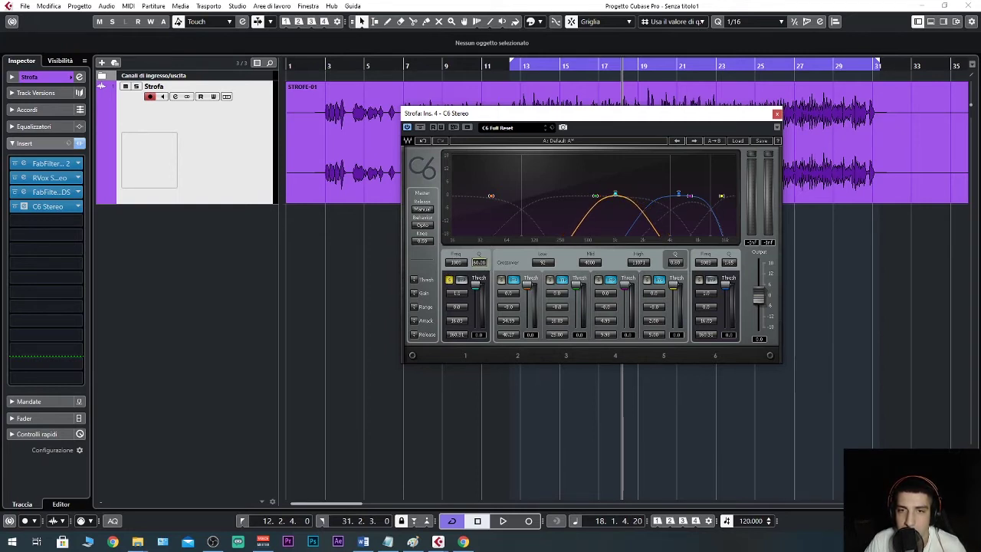
mouse_move(479, 263)
left_mouse_down()
mouse_move(479, 284)
mouse_move(479, 246)
left_mouse_up()
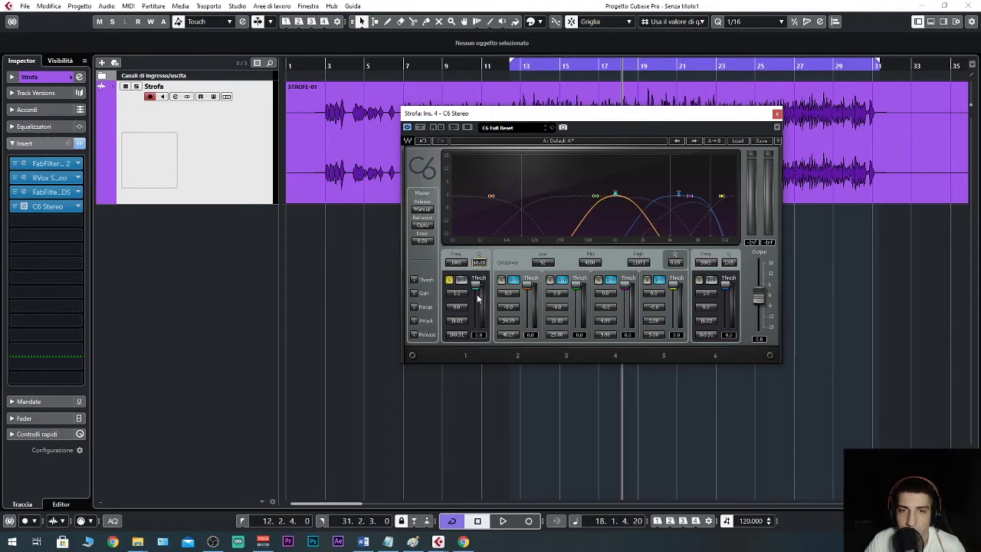
Step: Boost band 1's gain to 13.0 during playback, sweep its frequency to about 470 Hz to find the resonance, and stop playback
key("space")
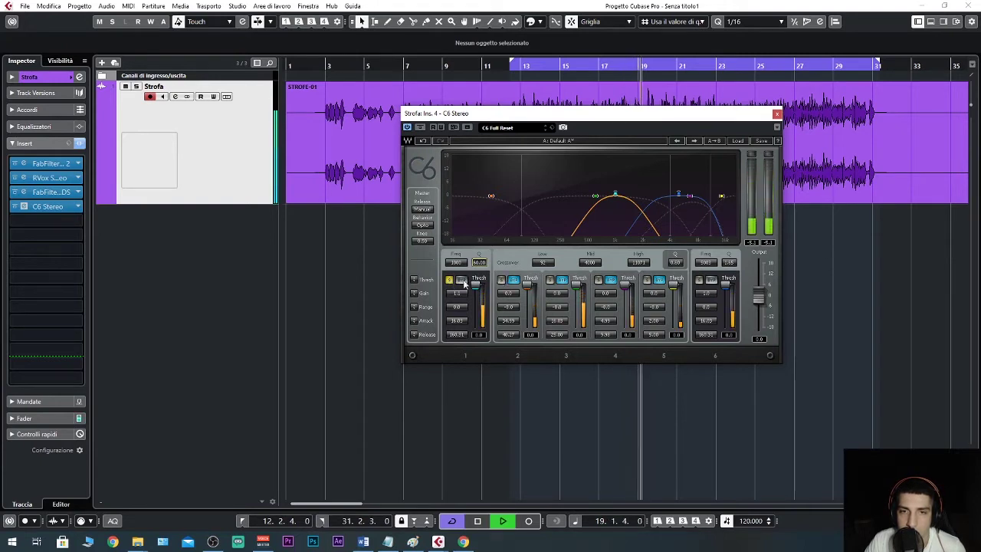
left_click_drag(457, 294, 458, 261)
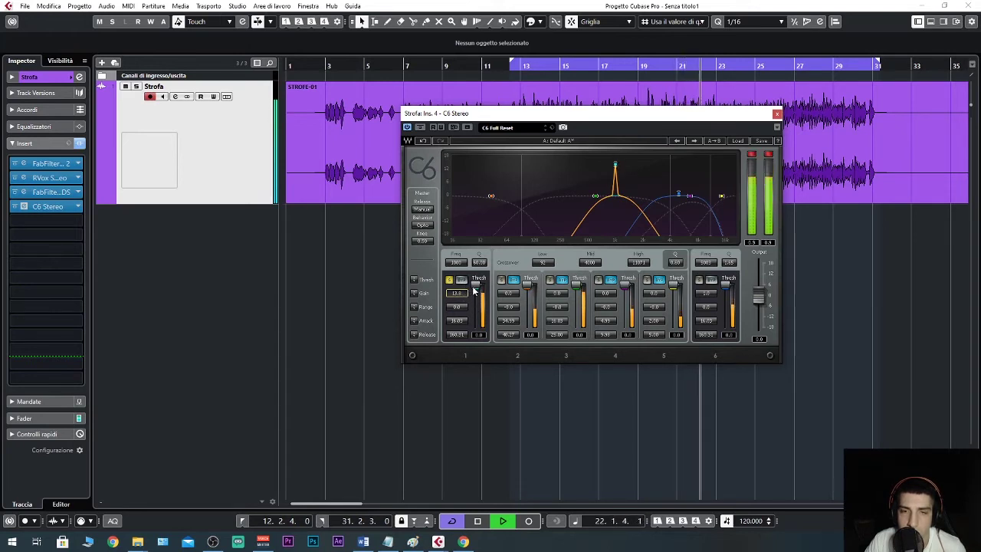
mouse_move(457, 262)
left_mouse_down()
mouse_move(457, 282)
mouse_move(457, 248)
left_mouse_up()
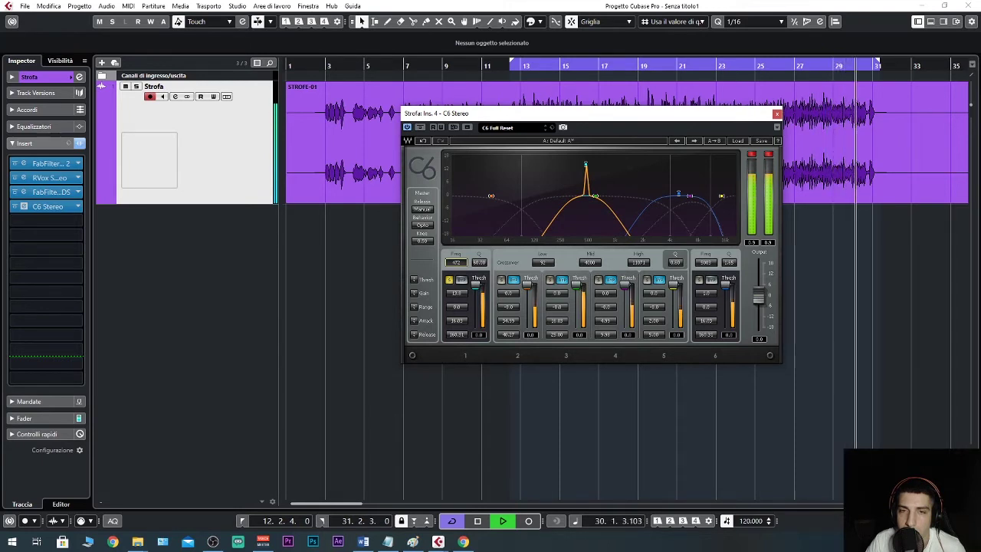
left_click_drag(456, 248, 460, 268)
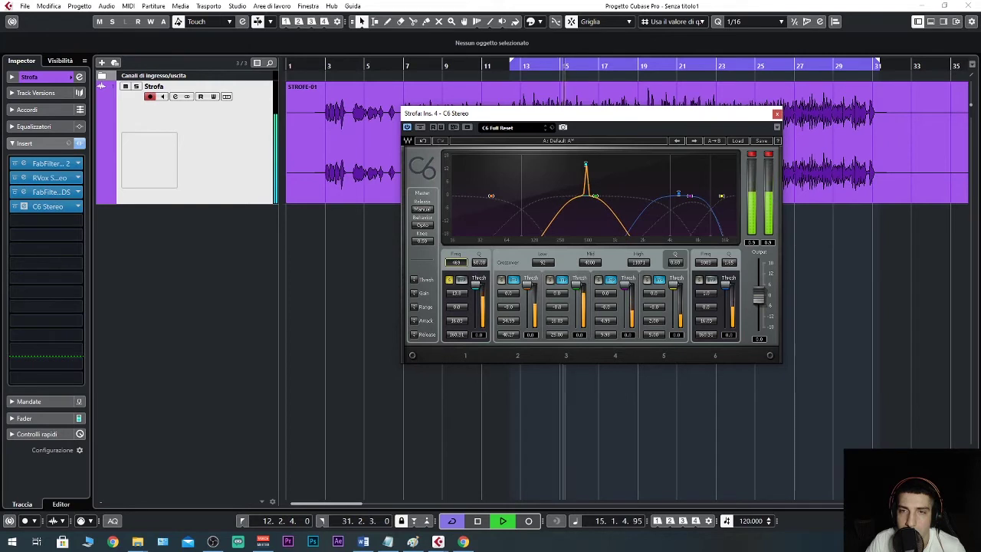
key("space")
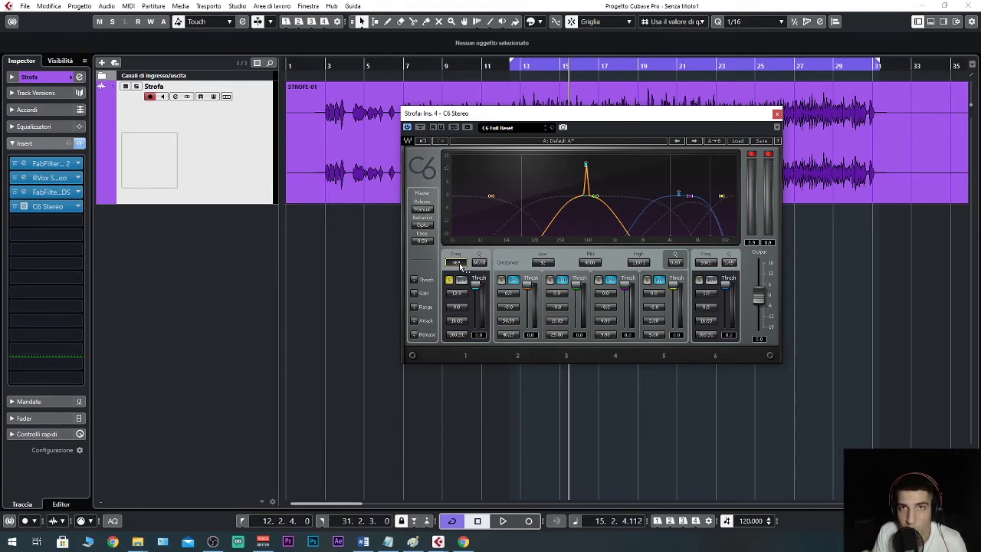
key("space")
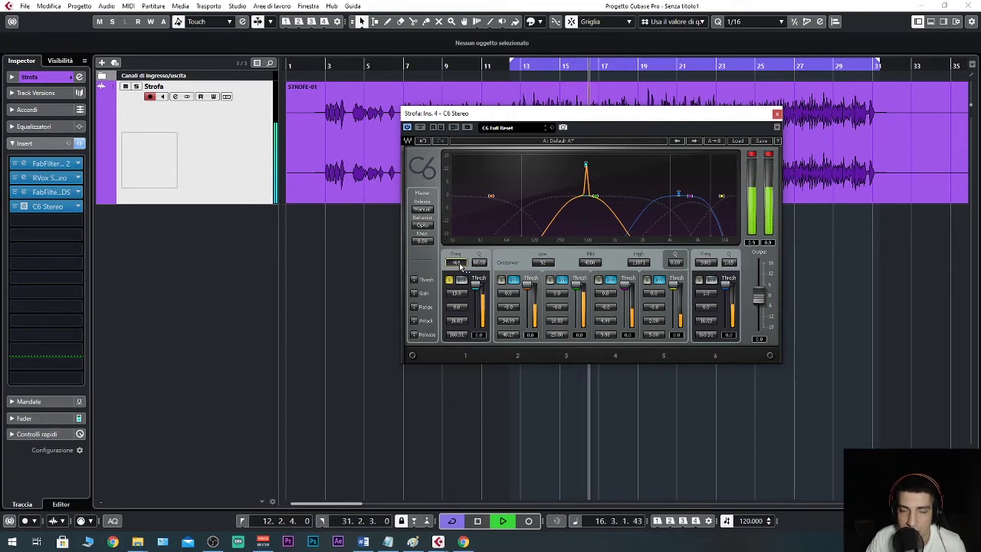
key("space")
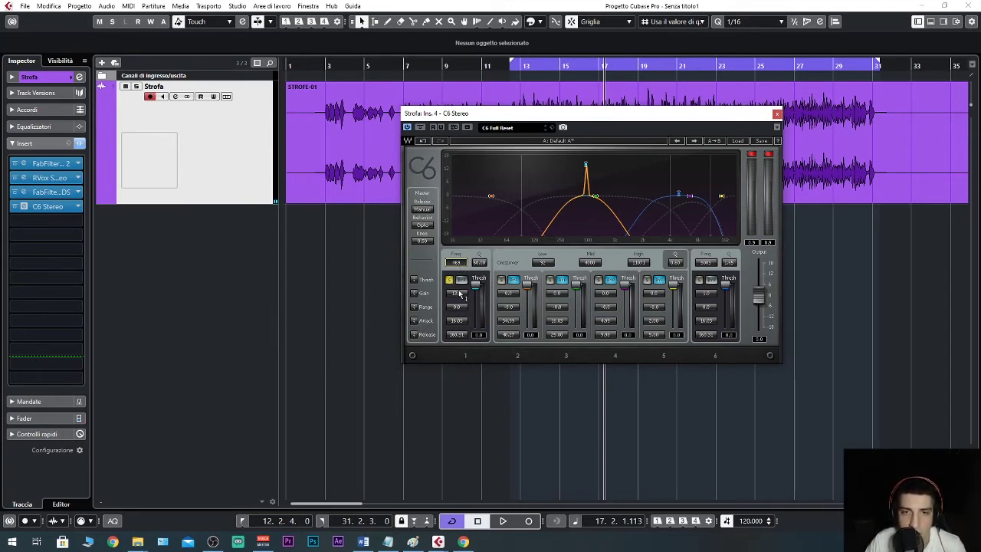
Step: Set band 1's gain to 0 and lower its range to about -18 dB
left_click(459, 293)
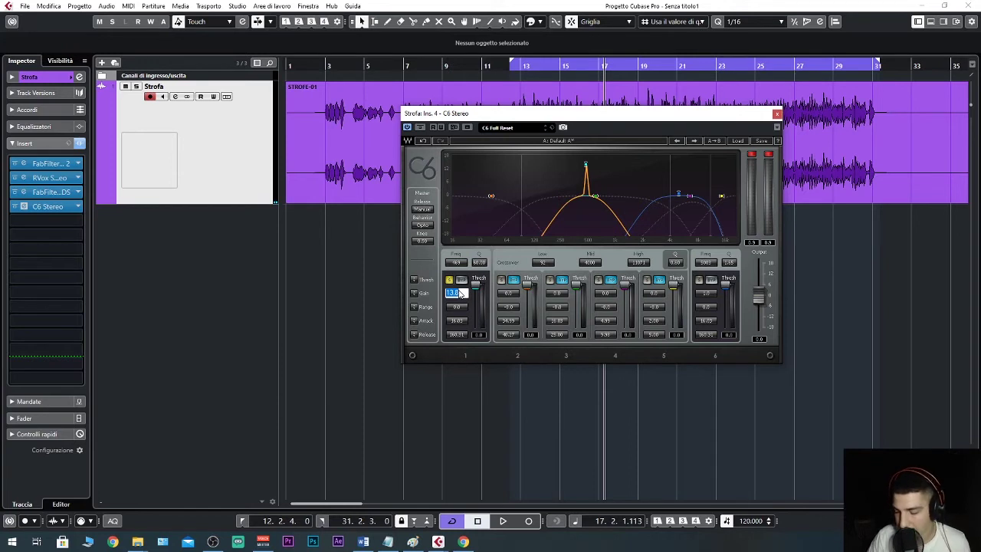
type("0")
key("Return")
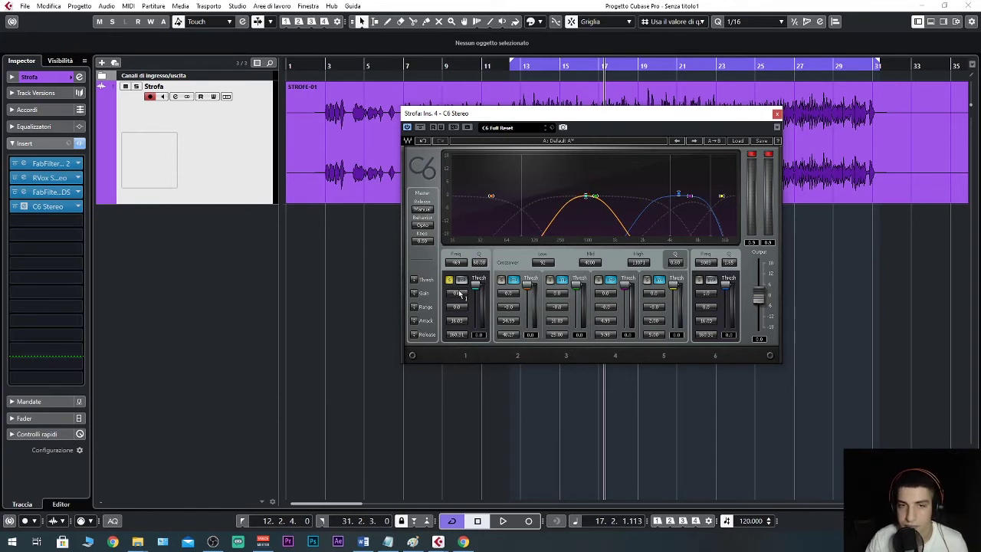
left_click_drag(458, 313, 459, 338)
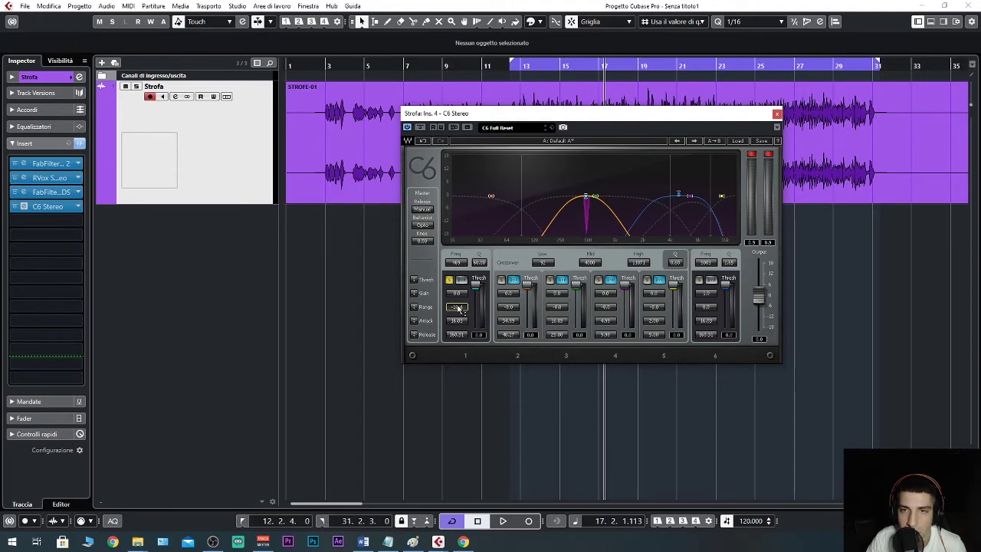
Step: Lower band 1's threshold to about -35 dB during playback and stop after listening to the resonance reduction
key("space")
left_click_drag(475, 285, 475, 303)
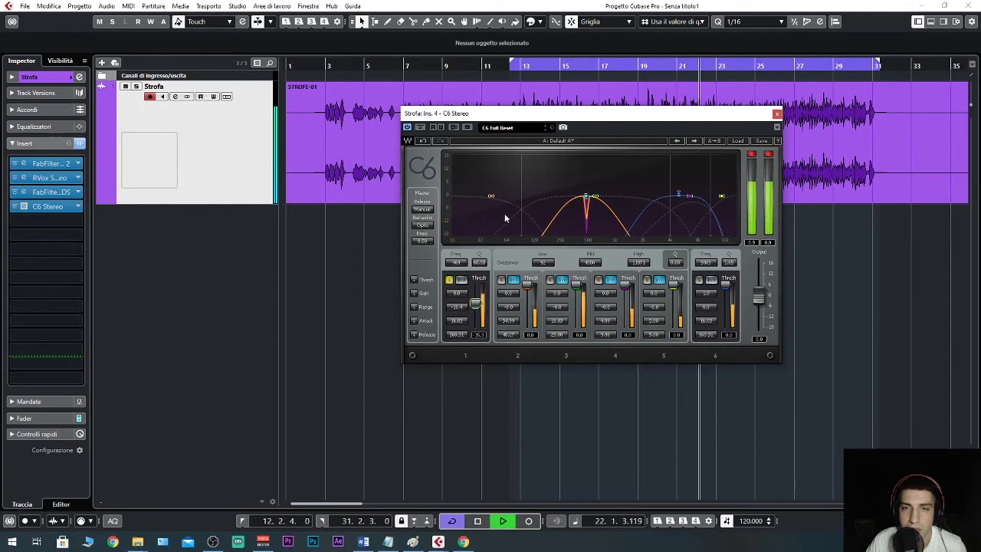
key("space")
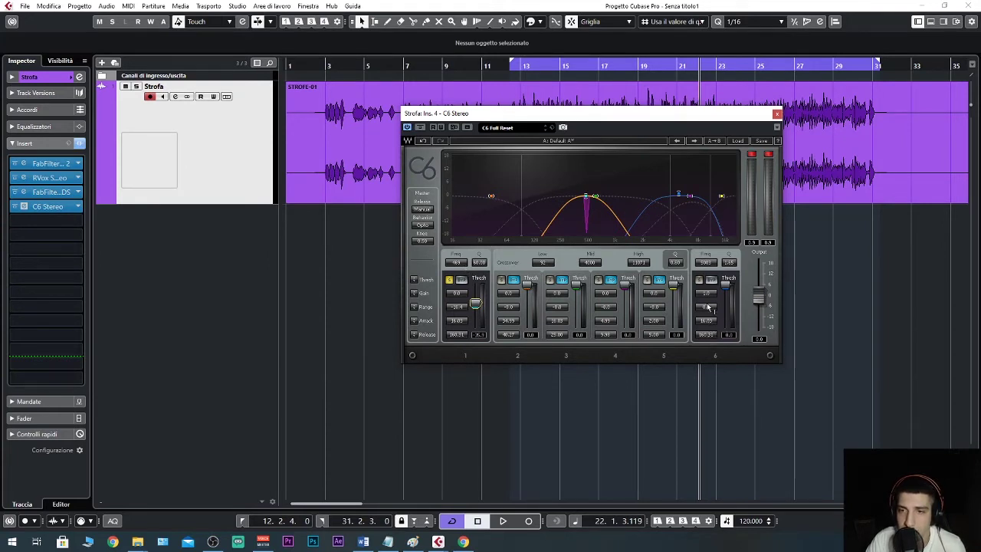
Step: Lower band 6's frequency to about 2000 Hz, solo the band, start playback and narrow its Q to 60.00
left_click_drag(705, 262, 705, 291)
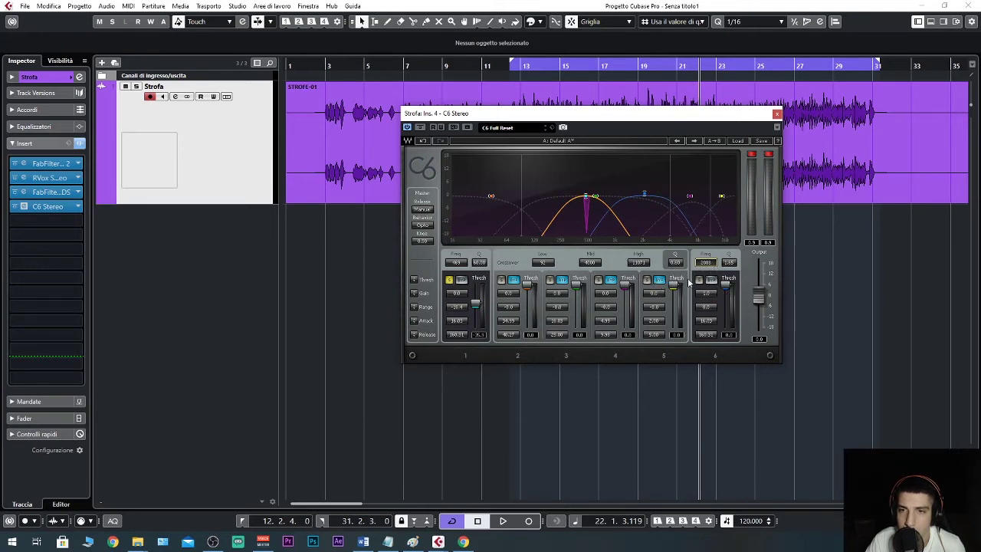
left_click(698, 280)
key("space")
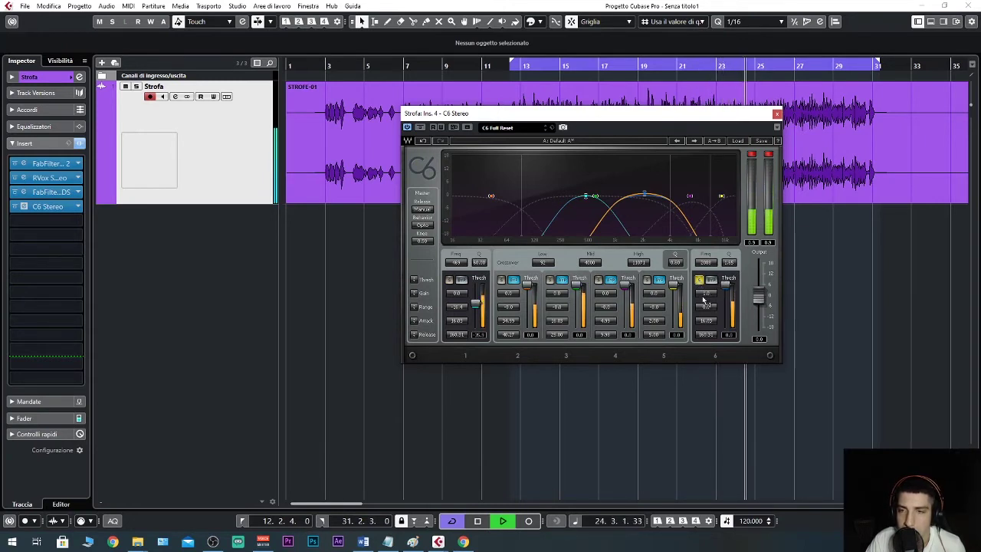
left_click_drag(704, 299, 733, 245)
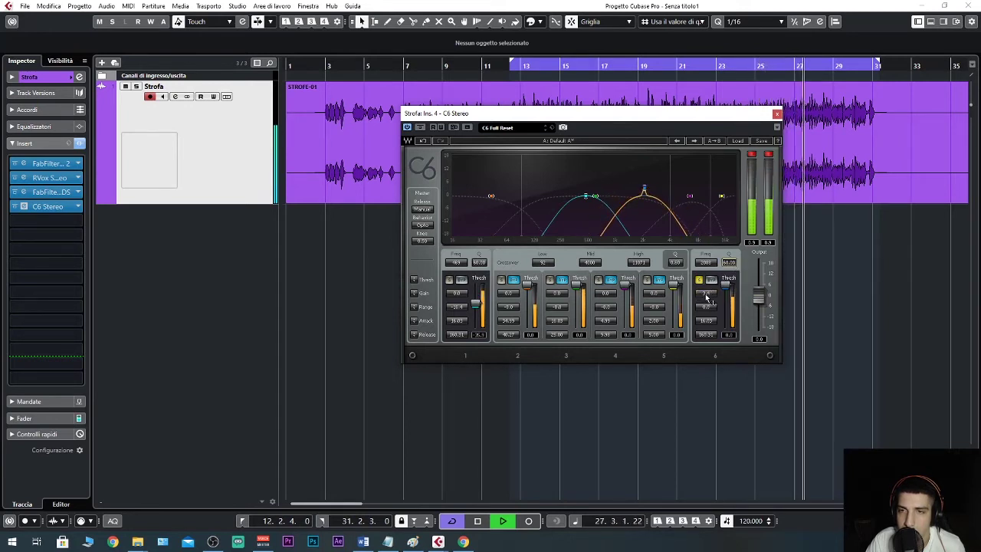
Step: Boost band 6's gain to about 12.5, sweep its frequency to about 1130 Hz to find the resonance, and stop playback
left_click_drag(706, 298, 706, 268)
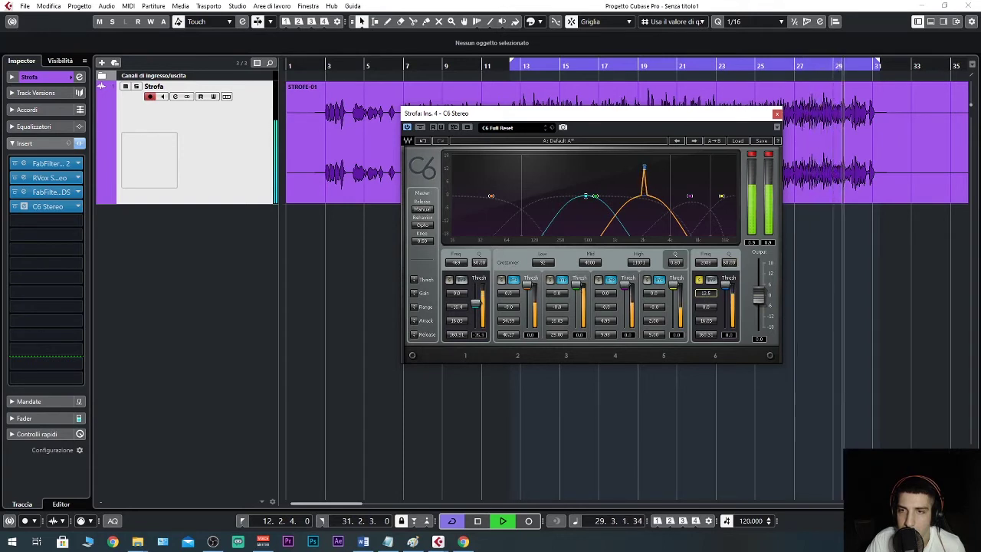
left_click_drag(705, 263, 705, 281)
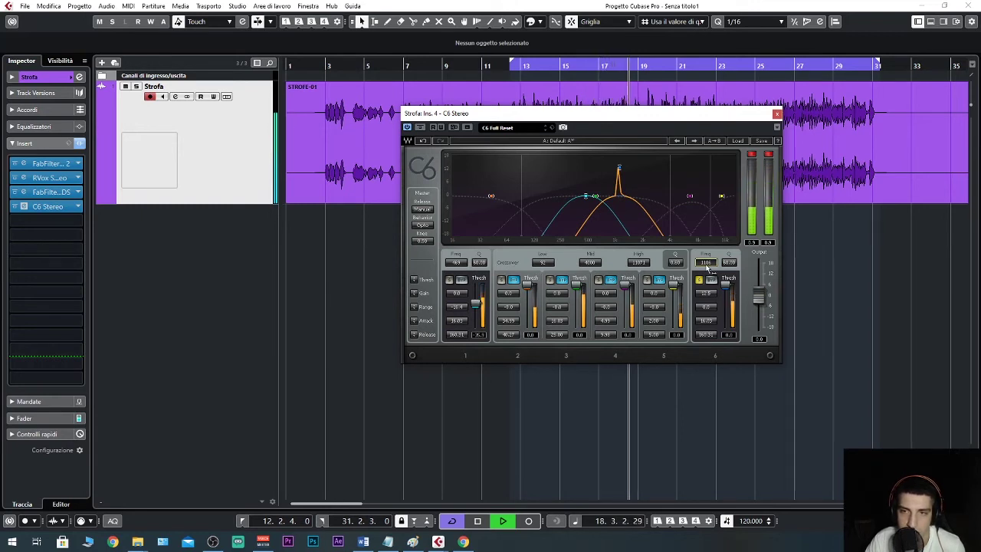
left_click_drag(706, 265, 708, 267)
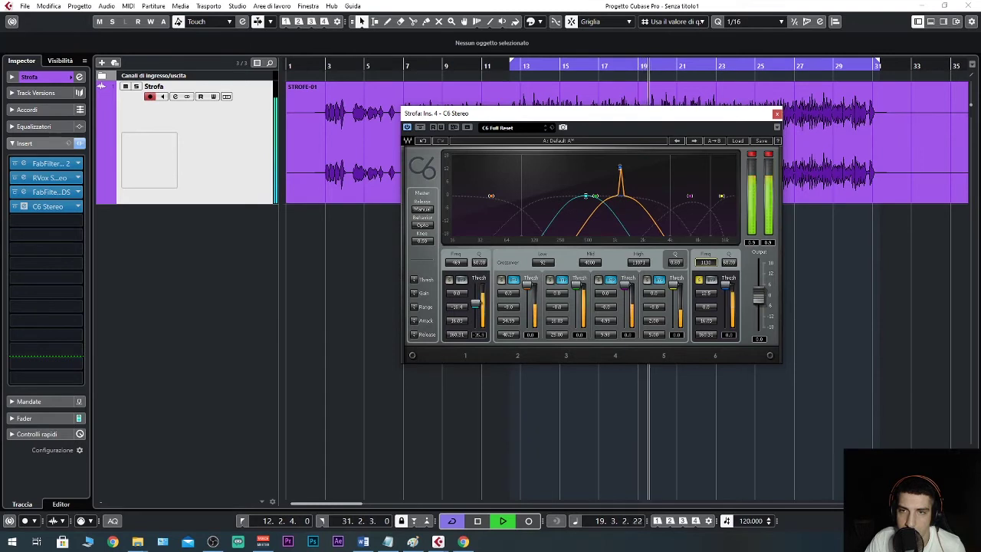
key("space")
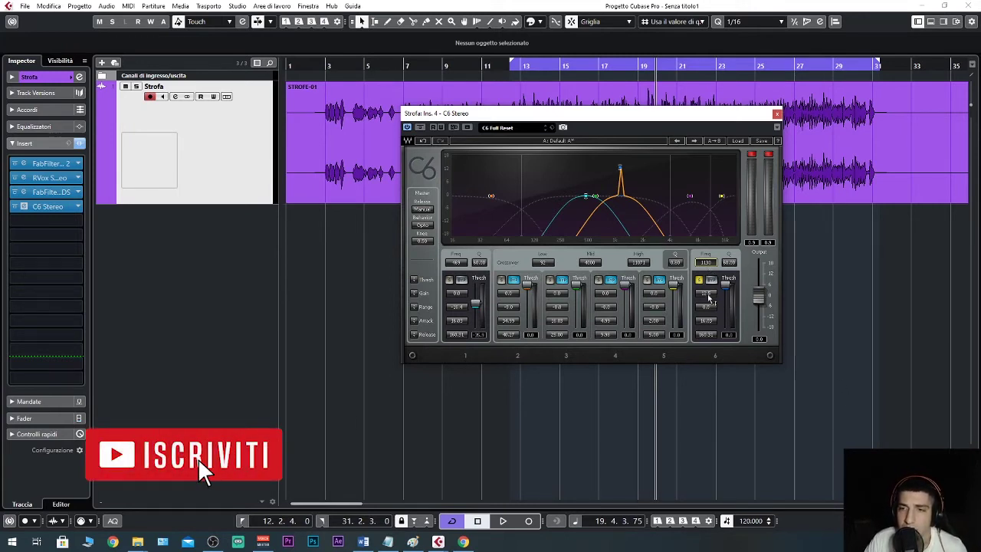
Step: Set band 6's gain to 0, its range to about -17 dB and its threshold to about -40 dB while listening
left_click(705, 294)
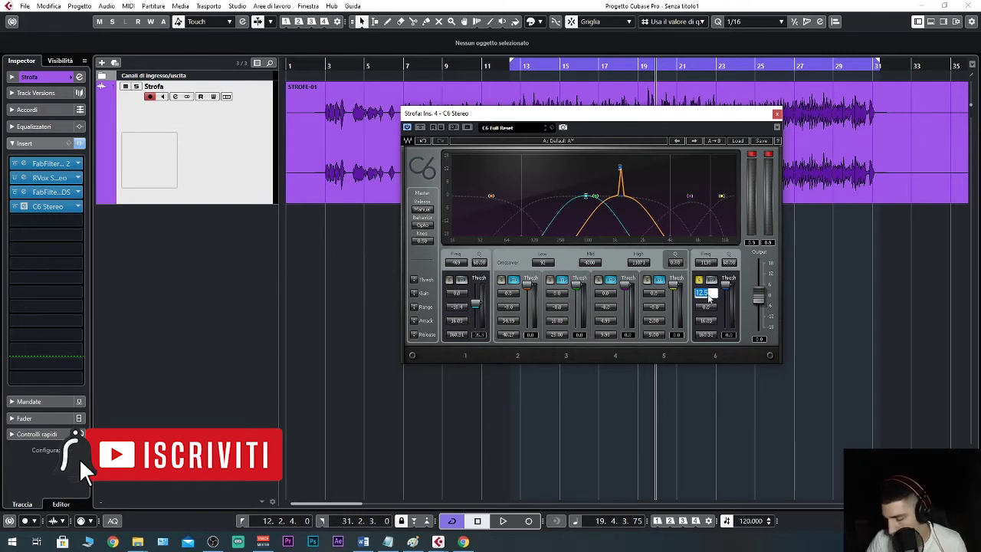
type("0")
key("Return")
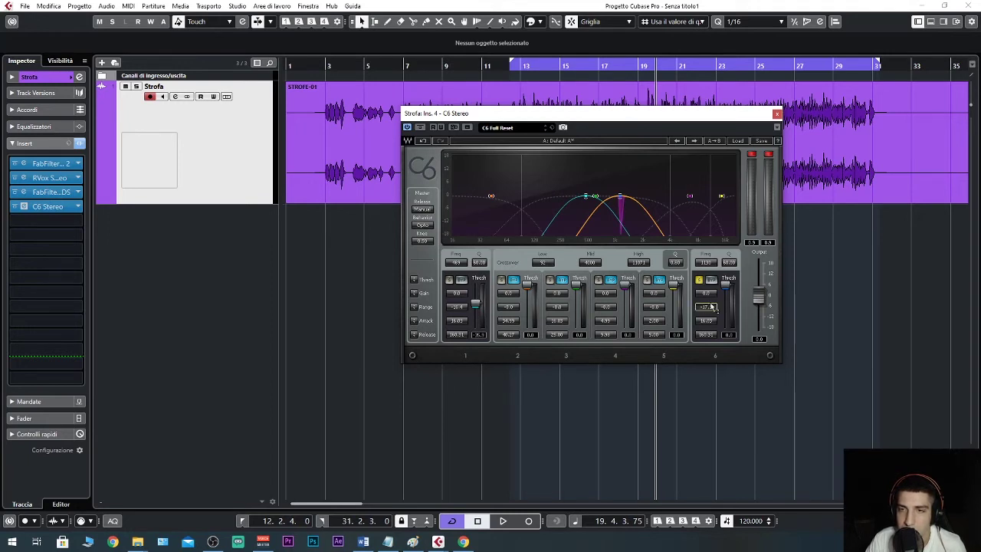
left_click_drag(732, 289, 732, 310)
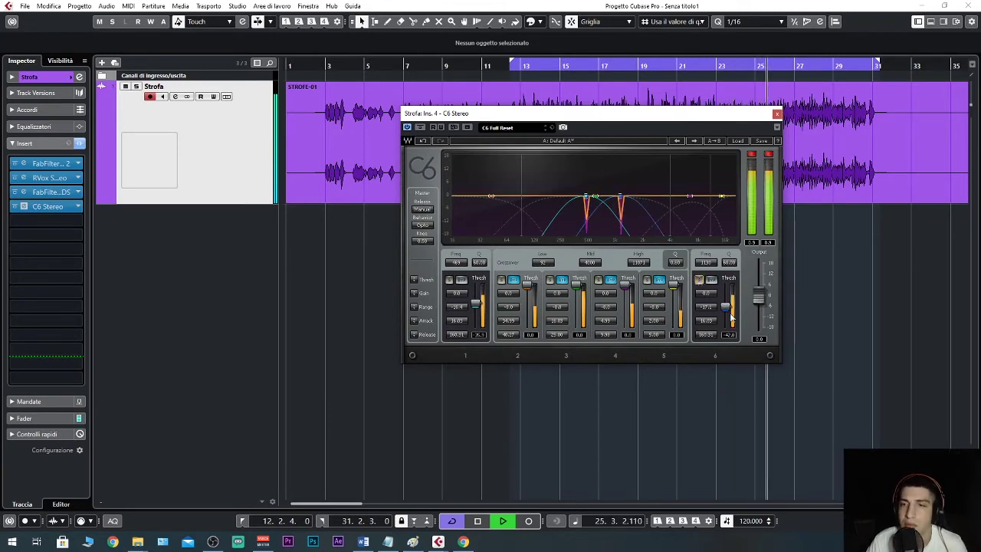
left_click_drag(724, 310, 724, 308)
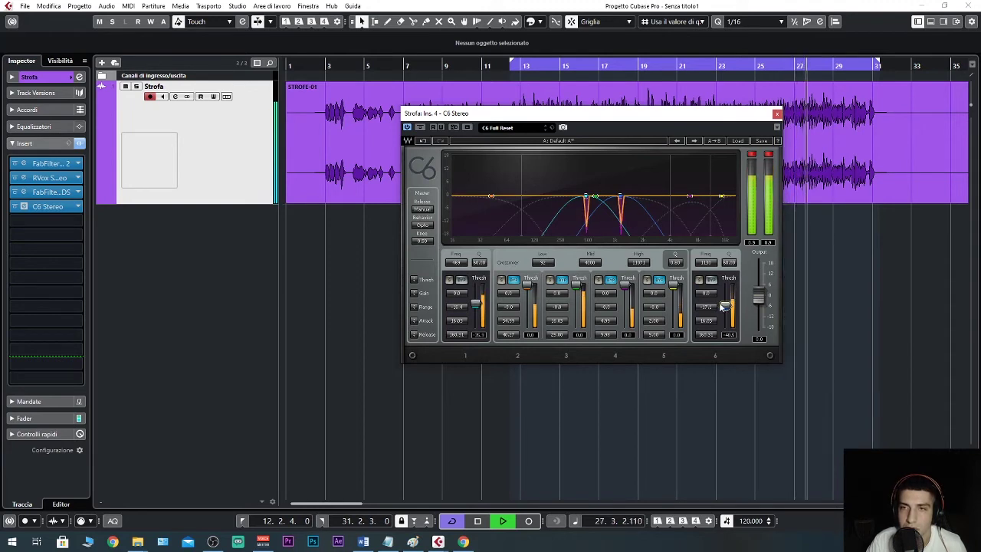
Step: Compare the vocal with the C6 bypassed and active, close the plugin window and stop playback
left_click(419, 128)
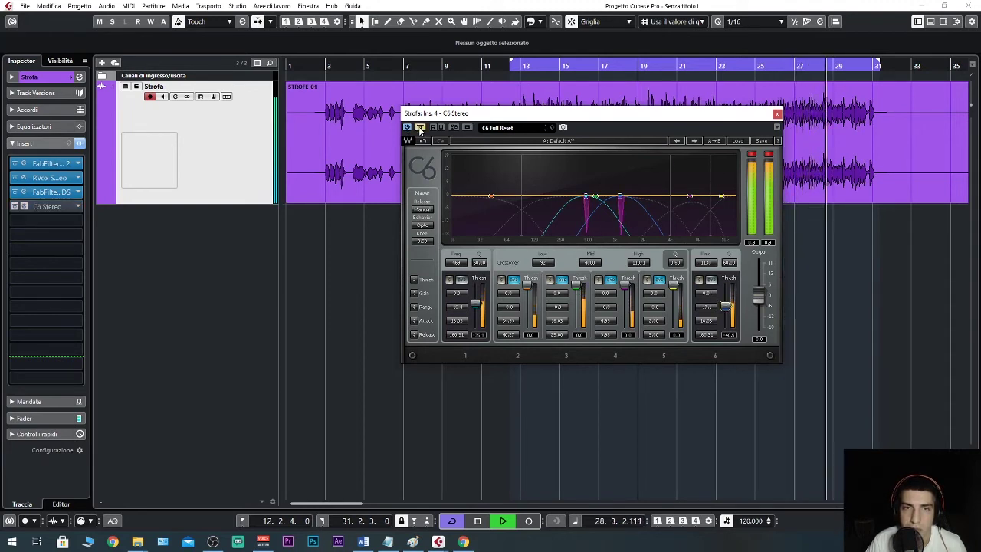
left_click(420, 128)
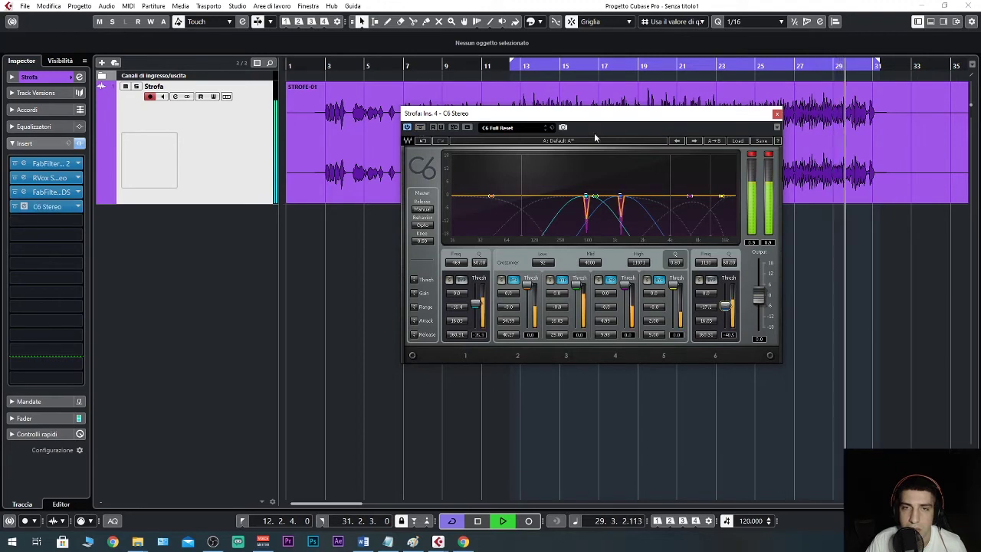
left_click(778, 115)
key("space")
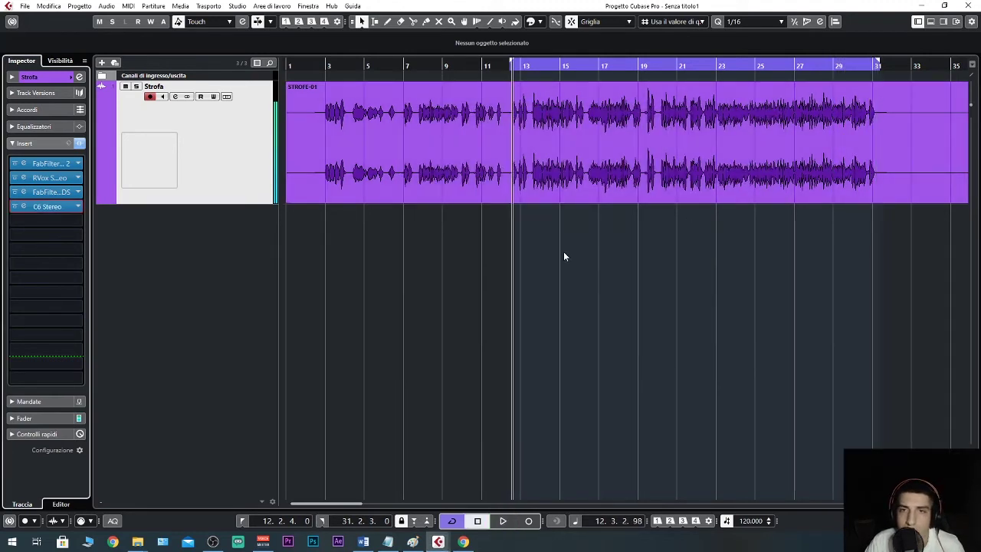
Step: Insert a second C6 Stereo from Dynamics - Multiband in the Strofa track's fifth insert slot
left_click(74, 215)
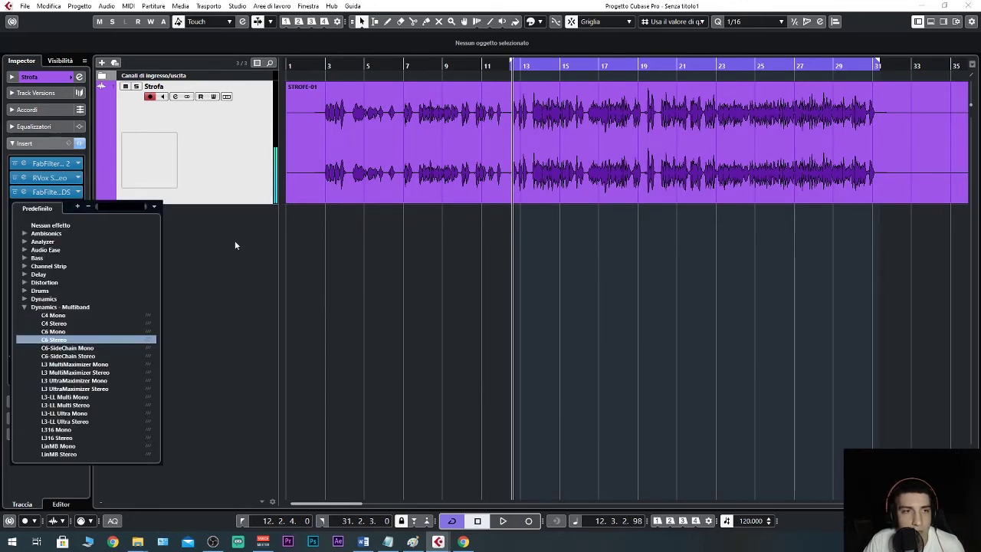
left_click(234, 240)
left_click(78, 220)
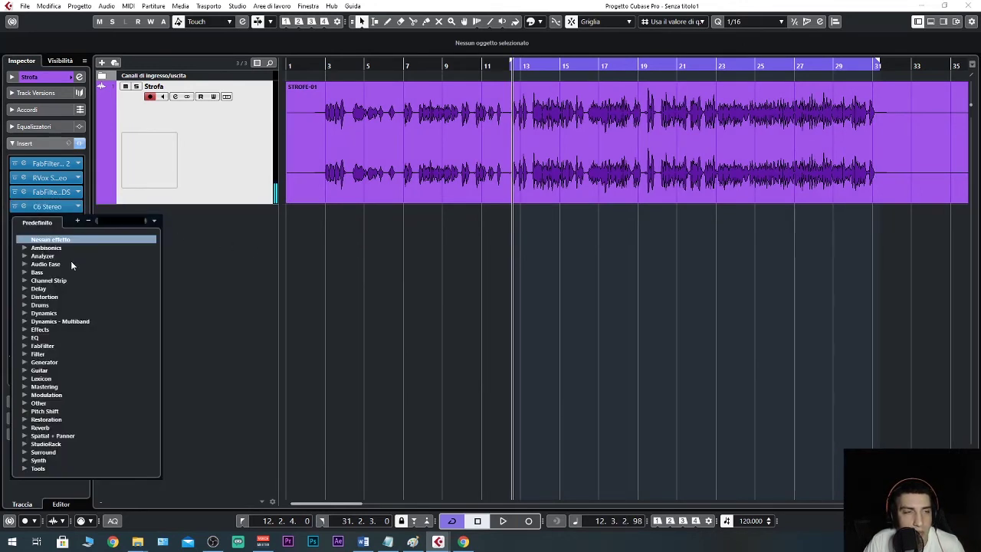
scroll(72, 244, "down", 1)
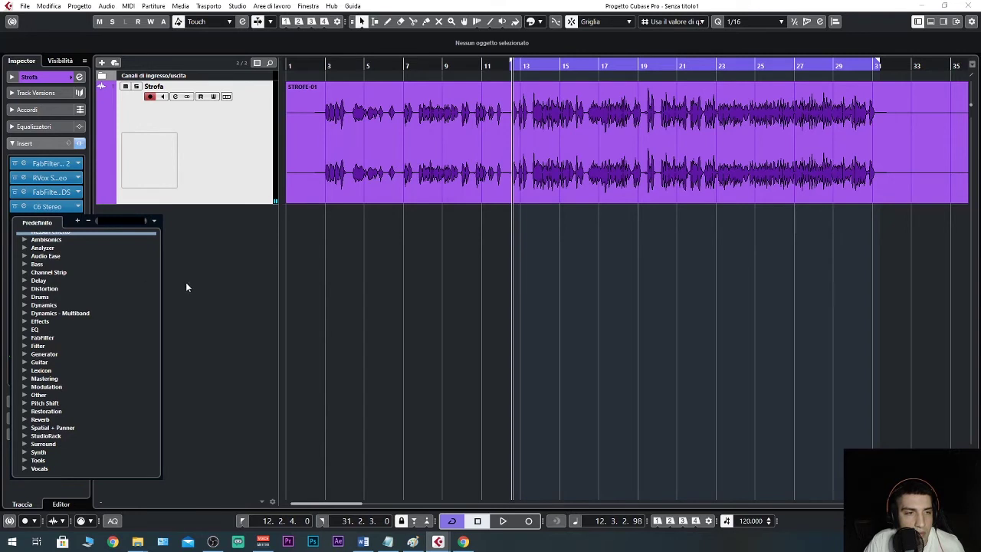
scroll(128, 296, "down", 2)
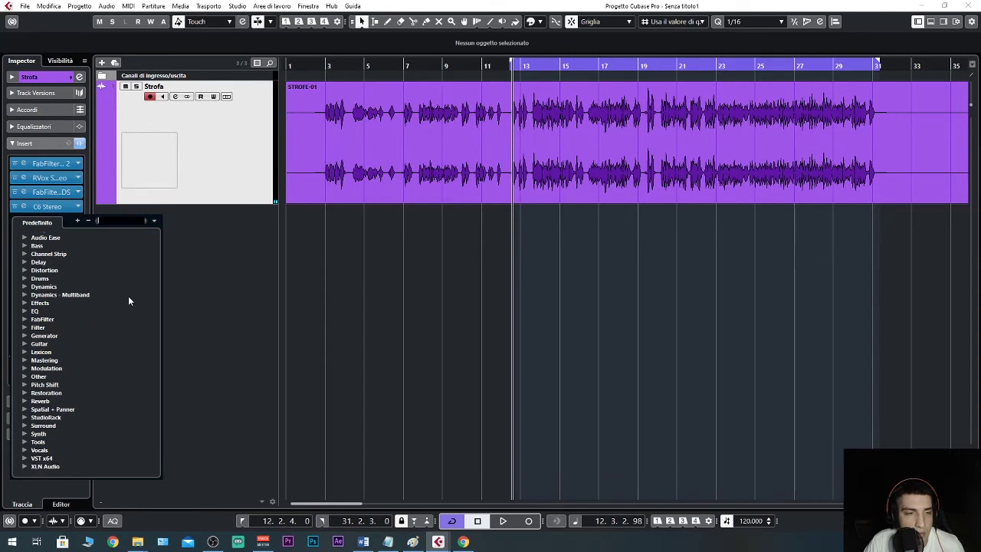
left_click(26, 295)
scroll(69, 314, "down", 2)
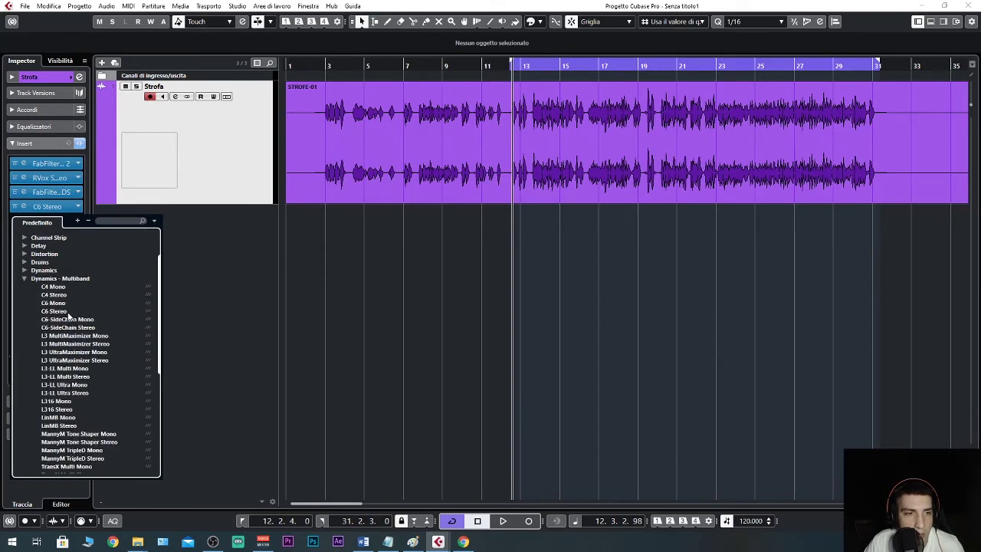
left_click(66, 311)
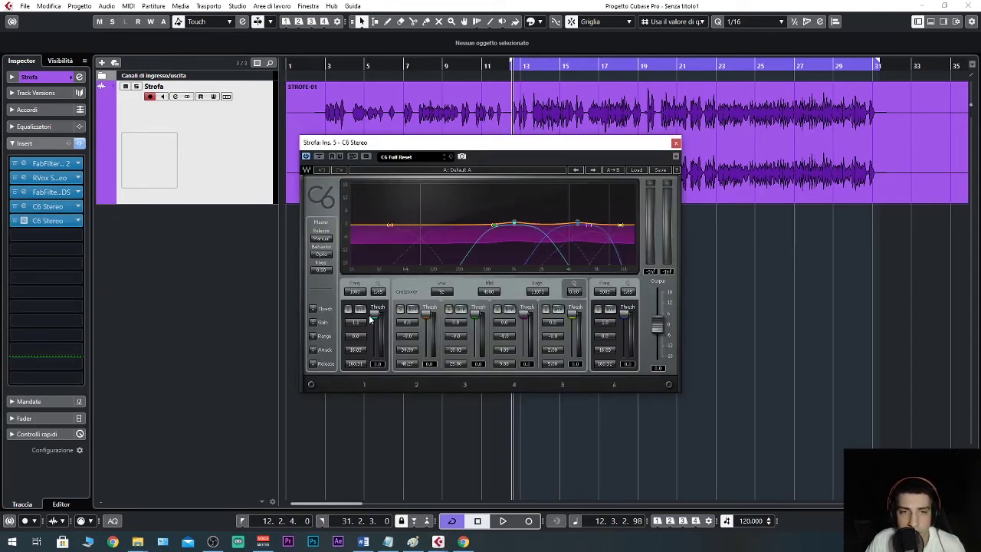
Step: Bypass bands 2 to 5 in the new C6 and solo band 1 with Q 60.00 and gain 12.2
left_click(412, 310)
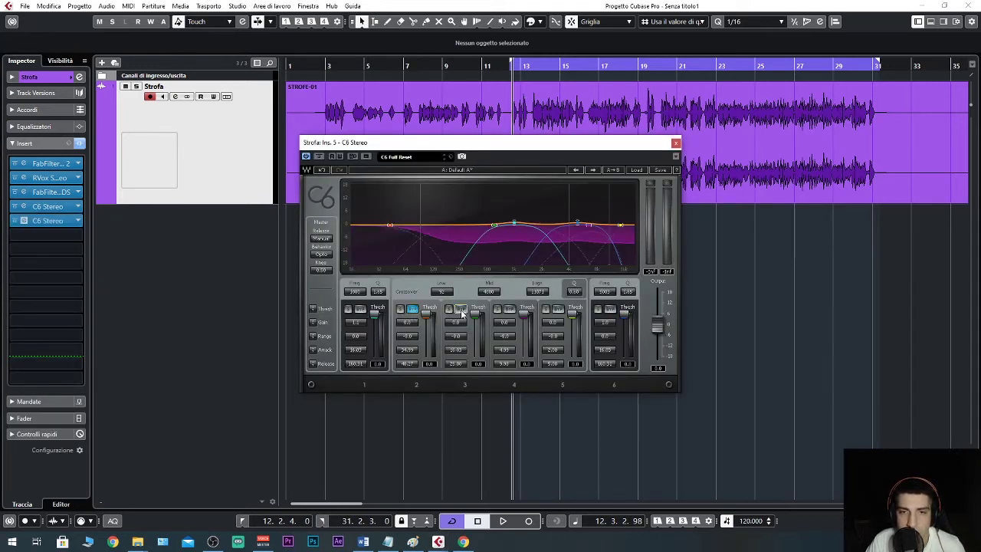
left_click(461, 310)
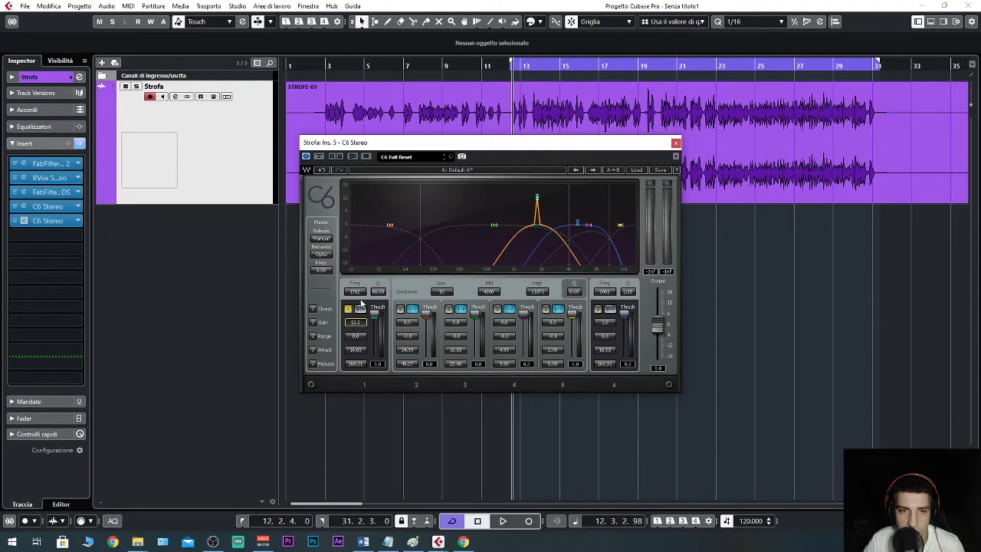
Step: Sweep band 1 to about 2.7 kHz during playback and tame it with gain 0, range about -15.5 dB and threshold about -33 dB
key("space")
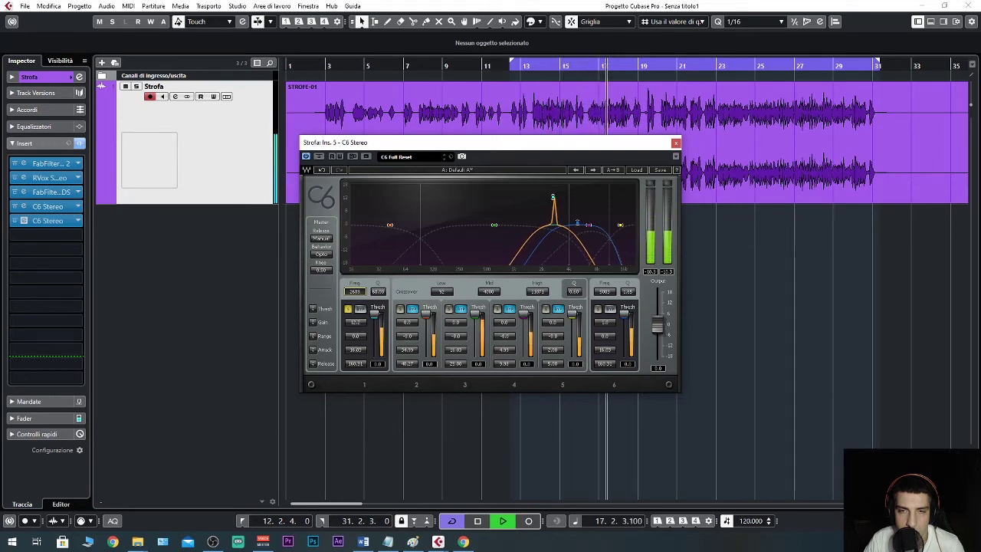
key("space")
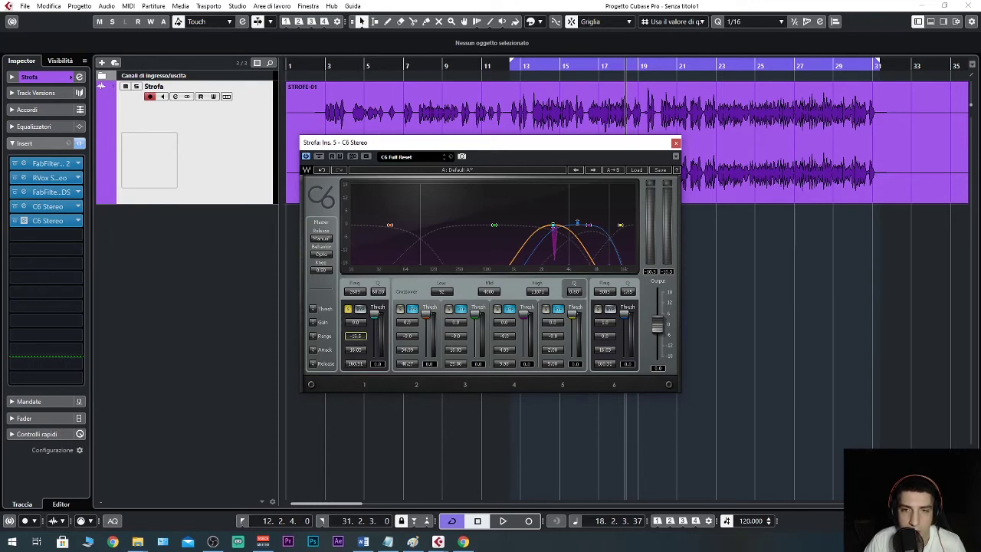
key("space")
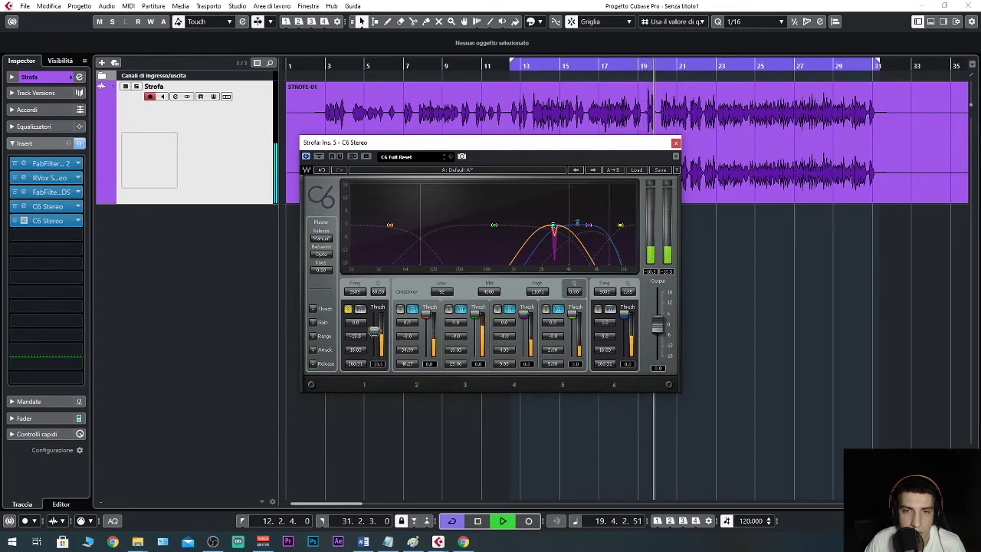
Step: Solo band 6 with Q 60.00, boost its gain to about 11 and sweep its frequency to about 5 kHz during playback
left_click(598, 310)
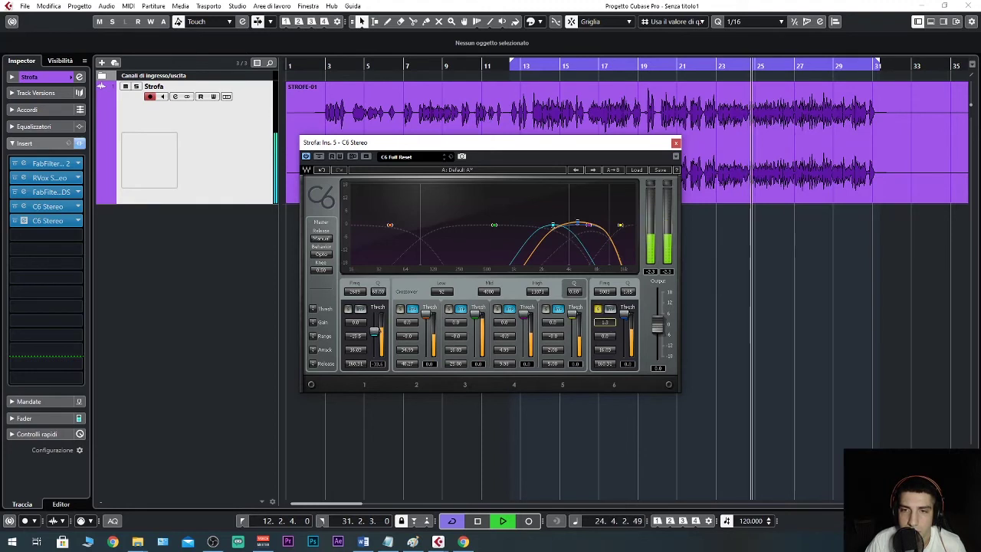
left_click_drag(605, 322, 626, 280)
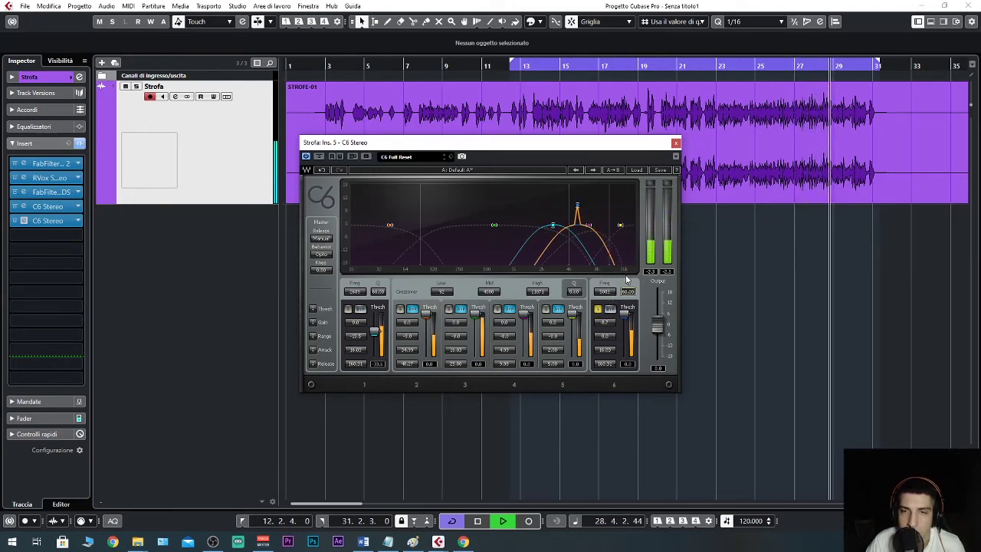
mouse_move(575, 210)
left_mouse_down()
mouse_move(579, 193)
mouse_move(565, 196)
mouse_move(587, 196)
left_mouse_up()
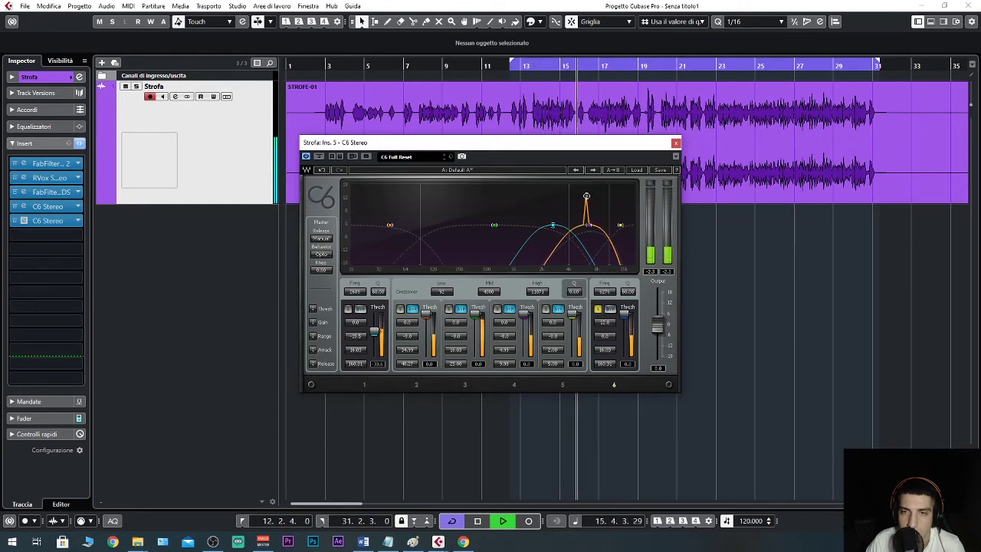
left_click_drag(586, 196, 551, 196)
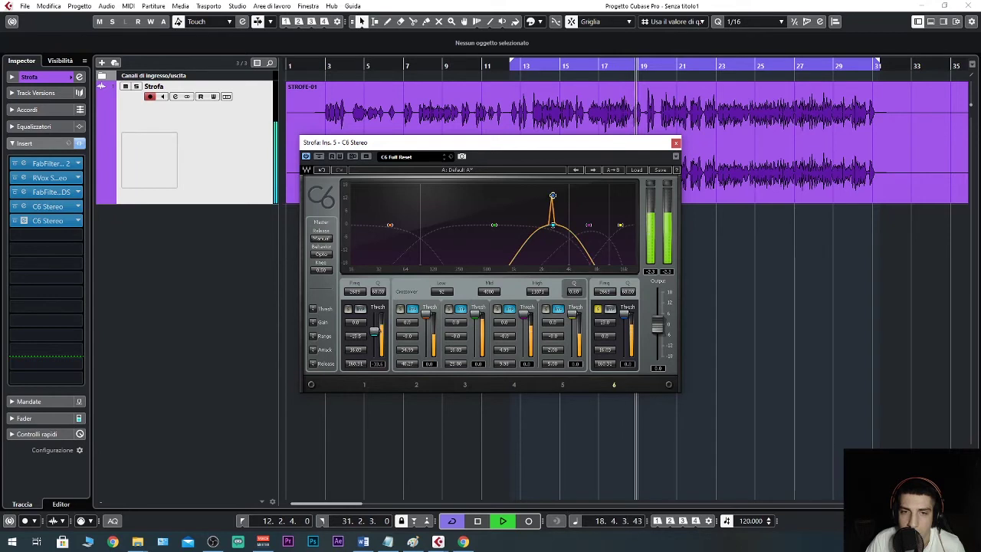
left_click_drag(552, 196, 578, 198)
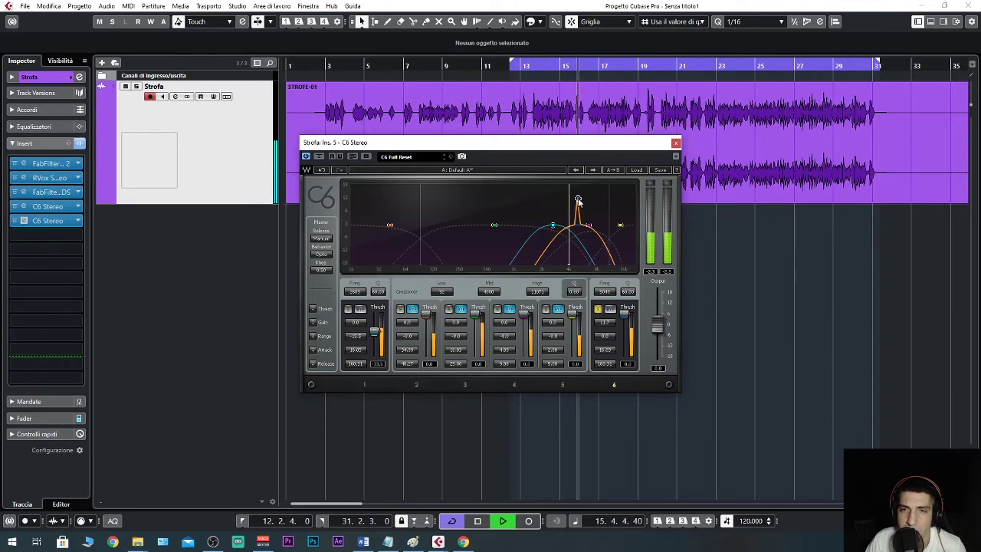
mouse_move(578, 199)
left_mouse_down()
mouse_move(556, 198)
mouse_move(578, 200)
left_mouse_up()
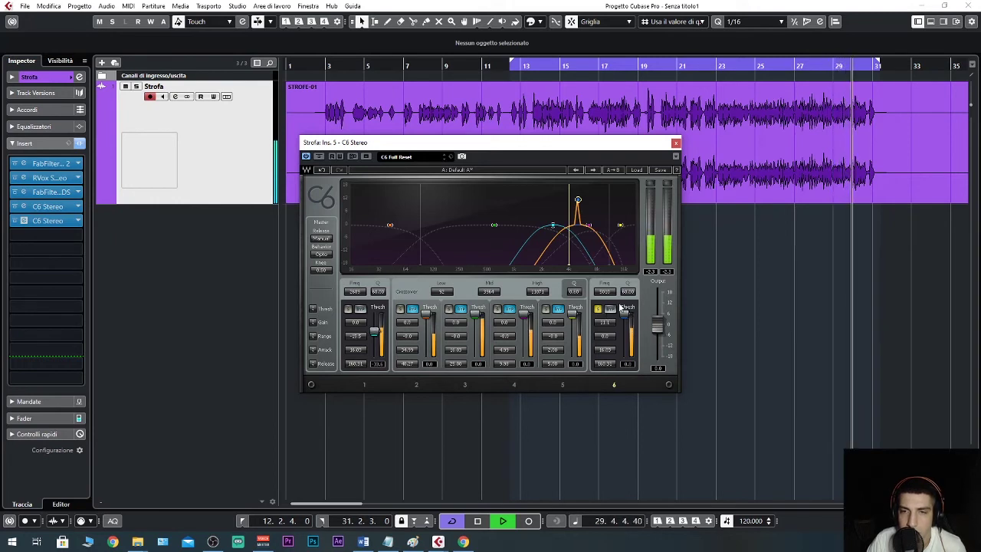
Step: Set band 6's gain to 0, its range to about -13 dB and its threshold to about -26.5 dB during playback
left_click(606, 323)
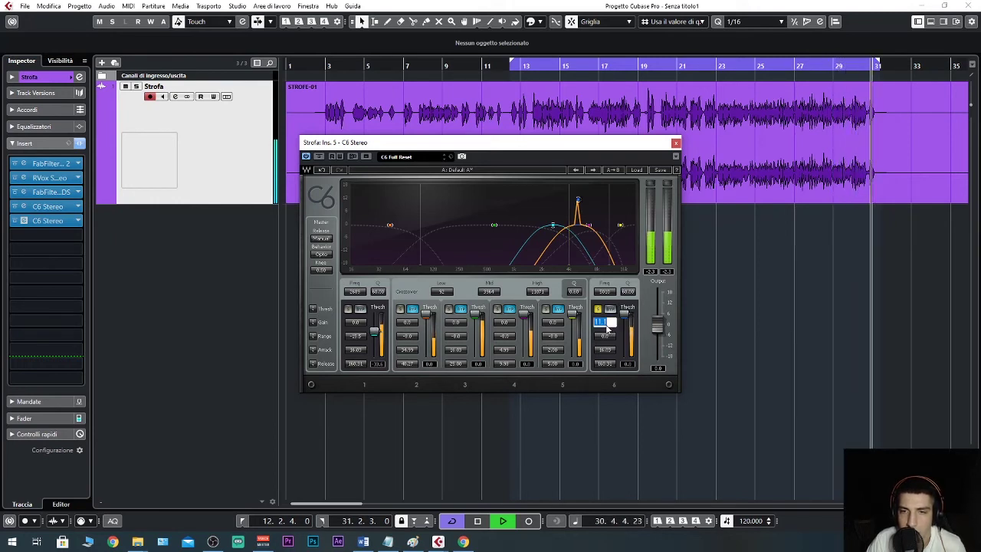
type("0")
key("Return")
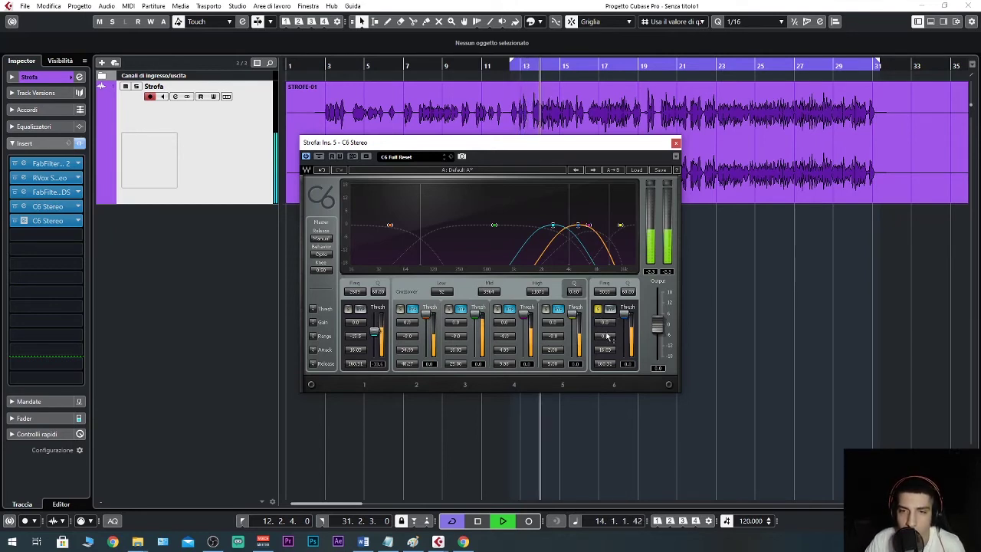
left_click_drag(605, 336, 606, 360)
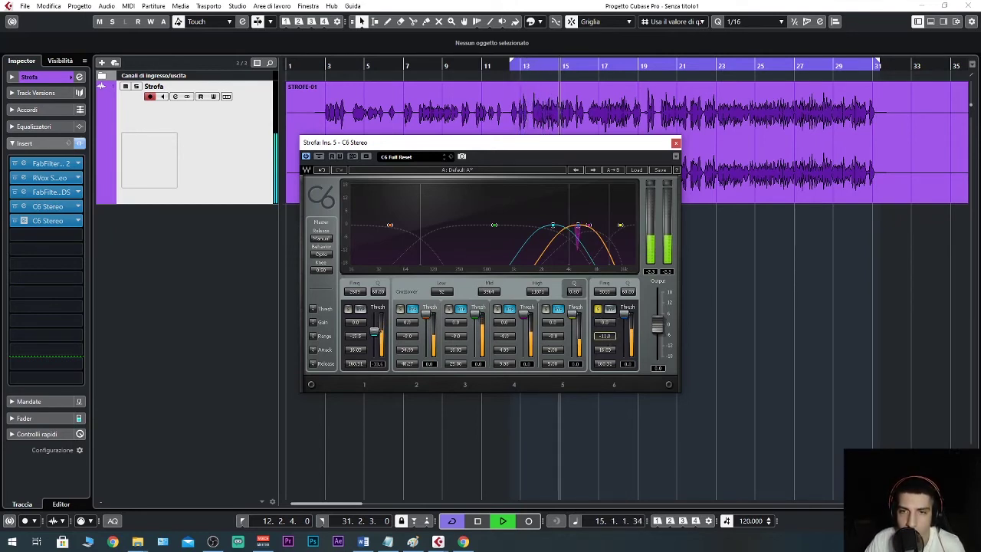
left_click_drag(625, 313, 606, 331)
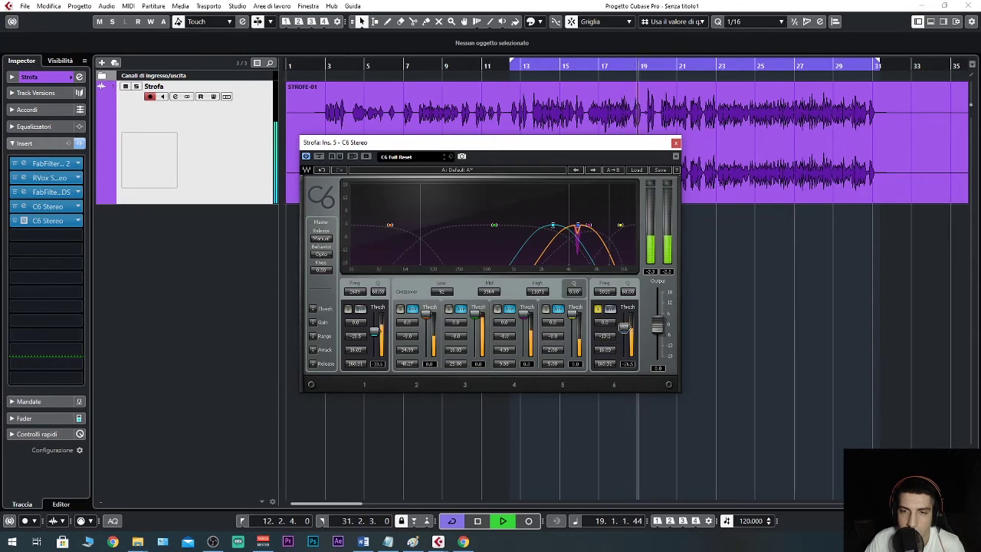
Step: Take band 6 of the second C6 out of solo and audition the vocal with both narrow bands active
left_click(599, 308)
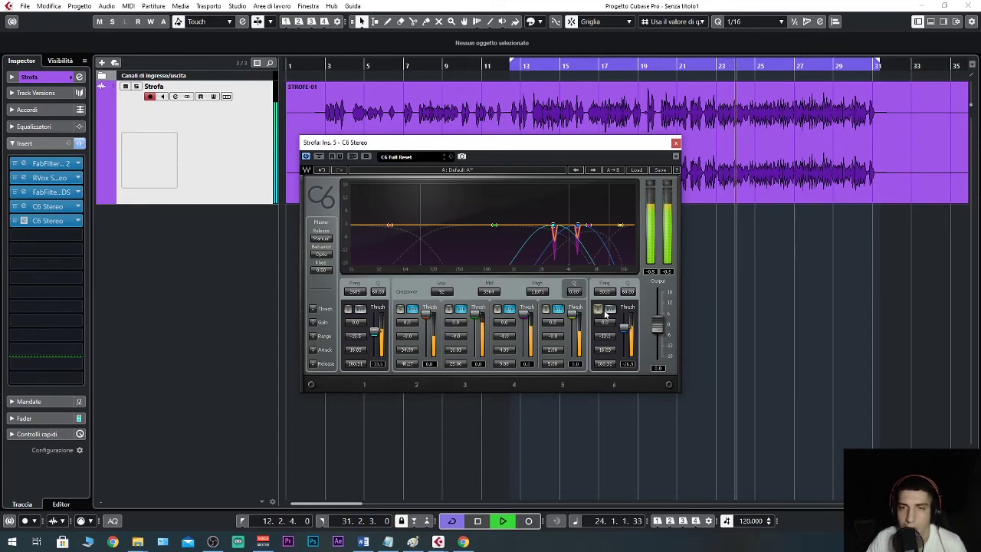
key("space")
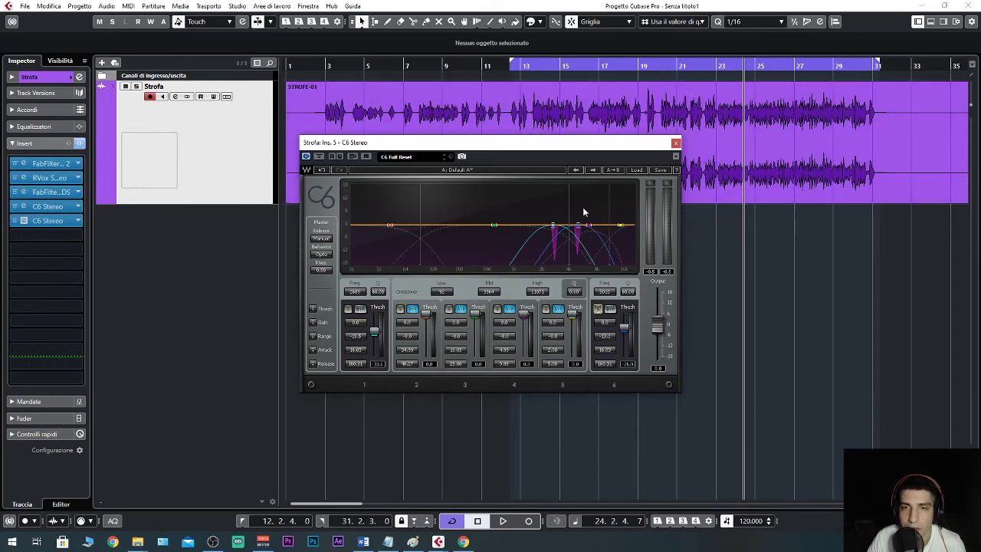
key("space")
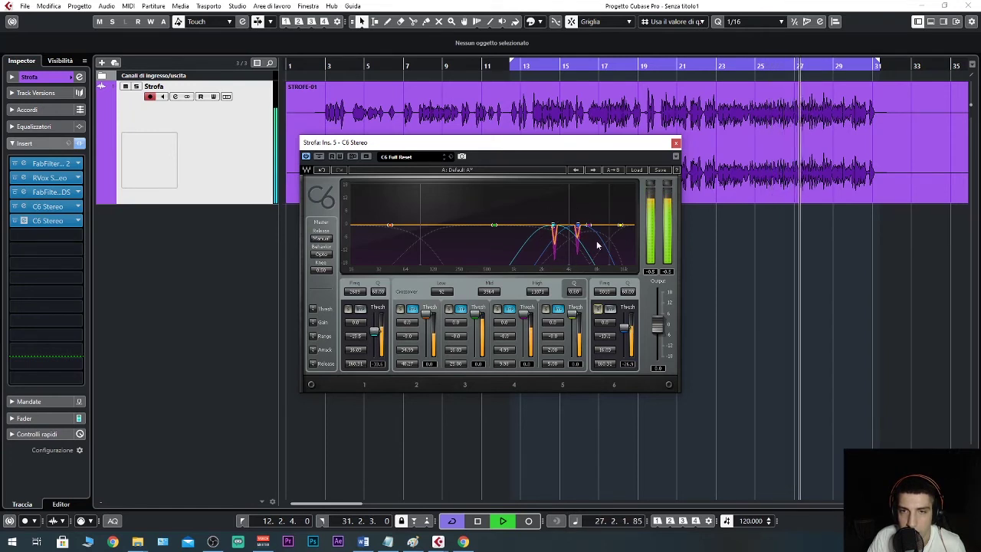
key("space")
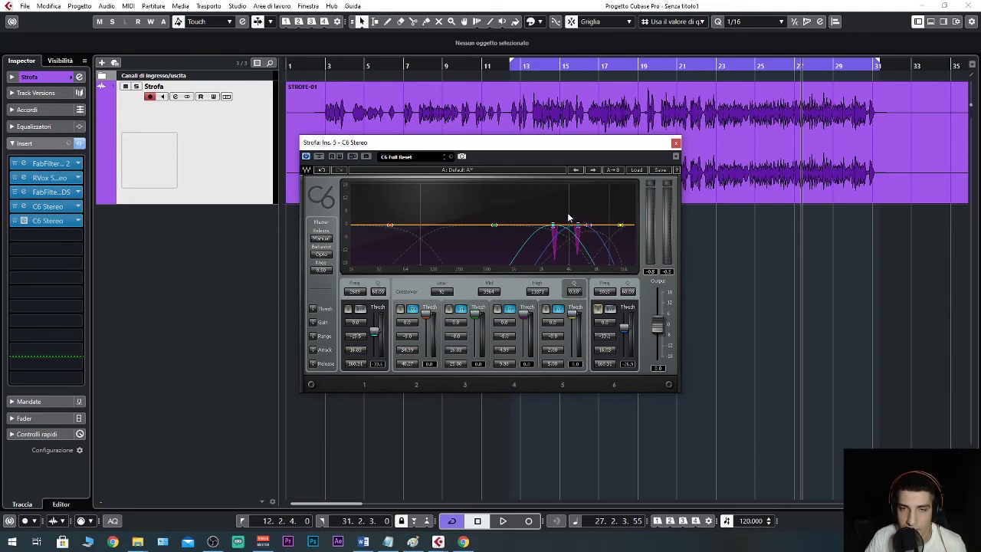
Step: Lower band 6's threshold to about -31.7 dB while listening to the vocal, and stop playback
key("space")
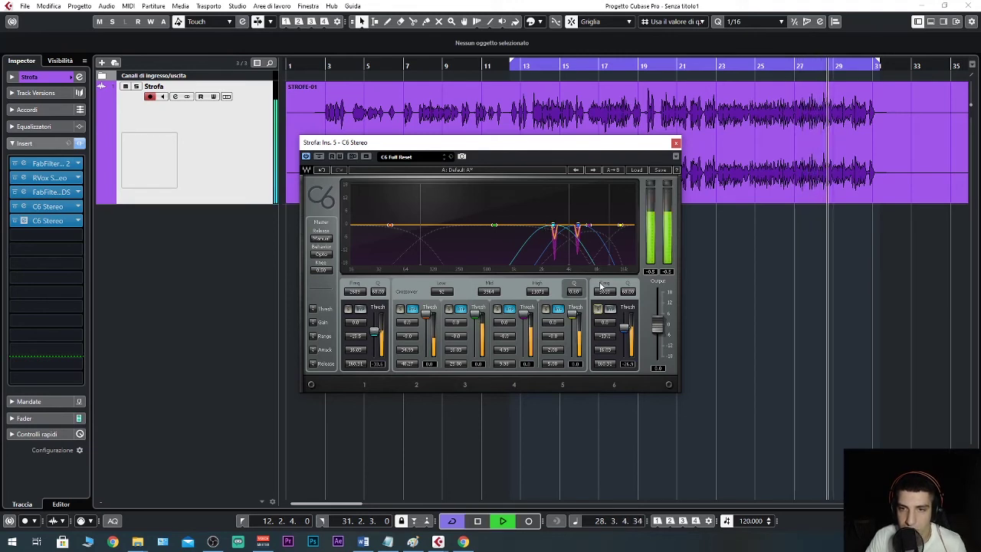
left_click_drag(623, 328, 622, 331)
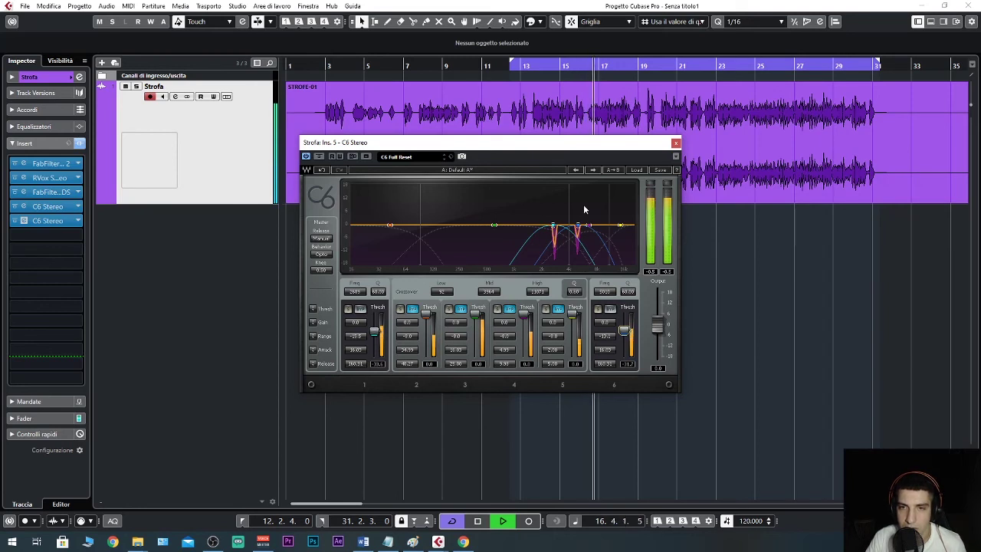
key("space")
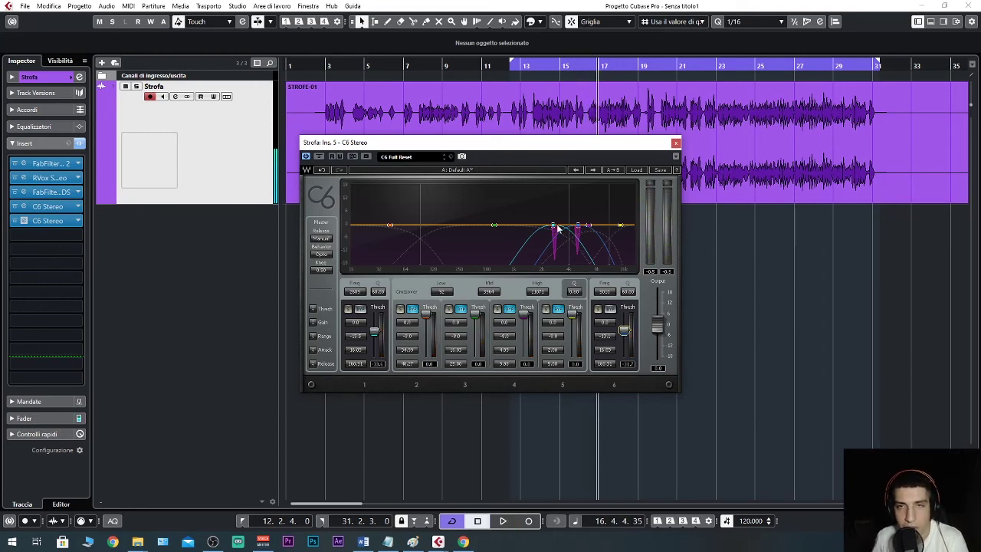